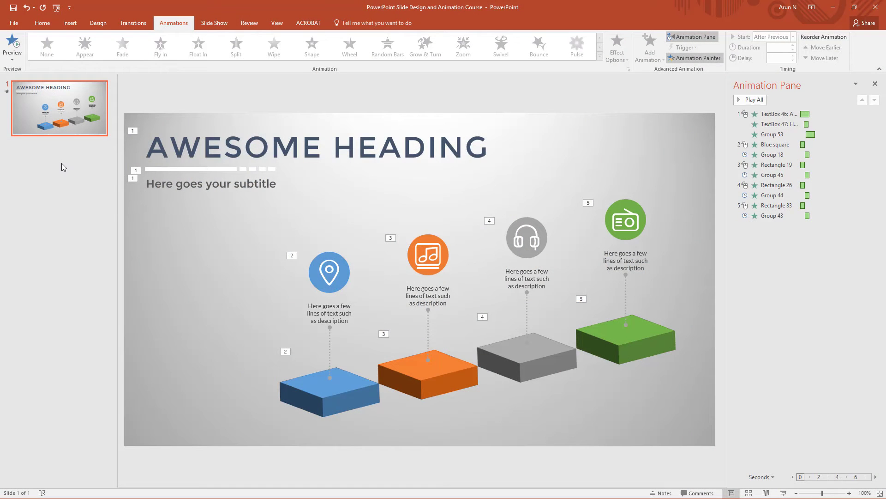
- Add a second slide after the title slide, clear all its placeholders, and close the Animation Pane
{"action": "right_click", "coordinate": [62, 163]}
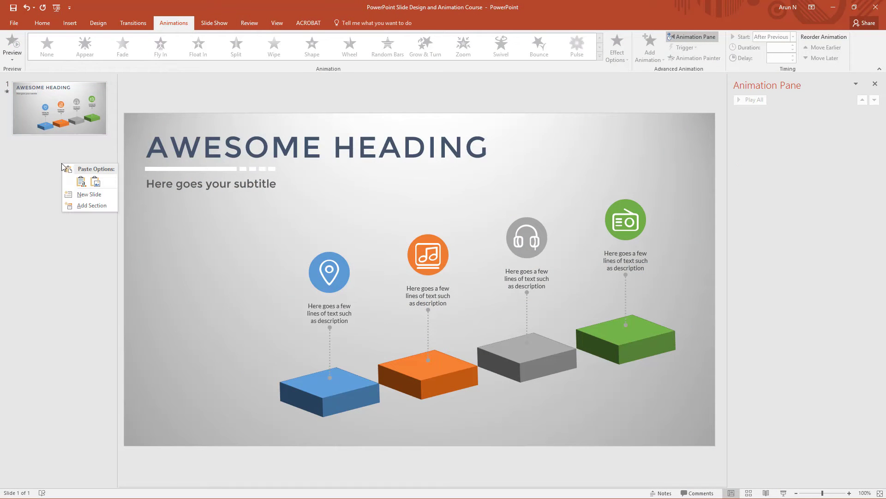
{"action": "left_click", "coordinate": [79, 195]}
{"action": "key", "text": "ctrl+a"}
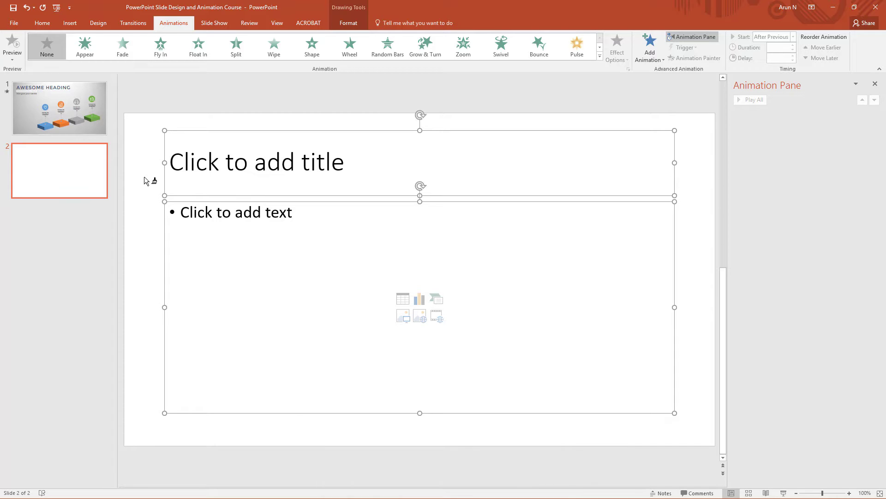
{"action": "key", "text": "Delete"}
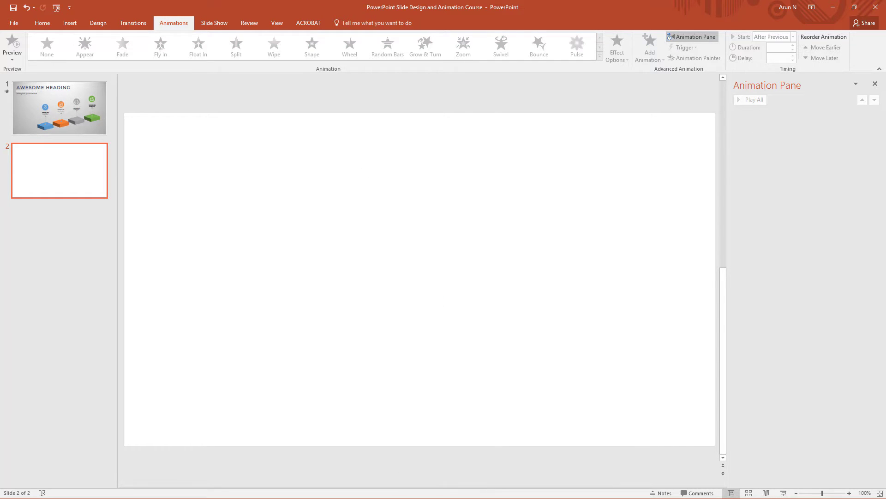
{"action": "left_click", "coordinate": [873, 85]}
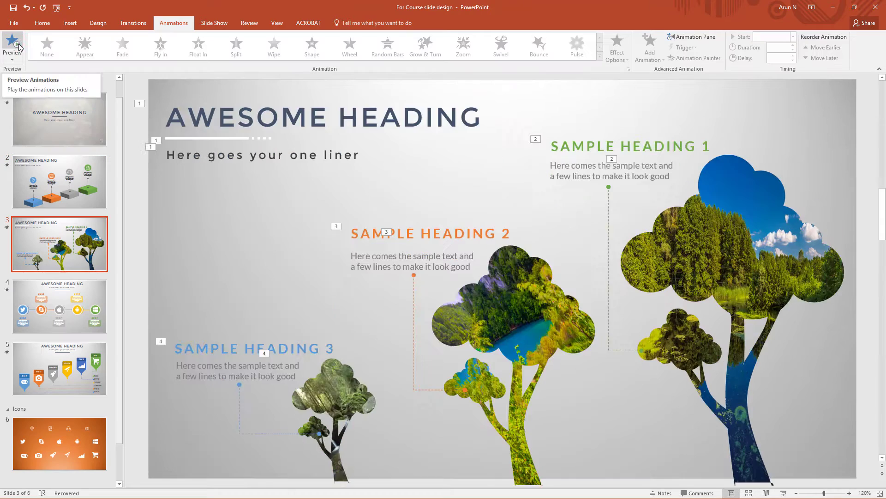
{"action": "left_click", "coordinate": [18, 46]}
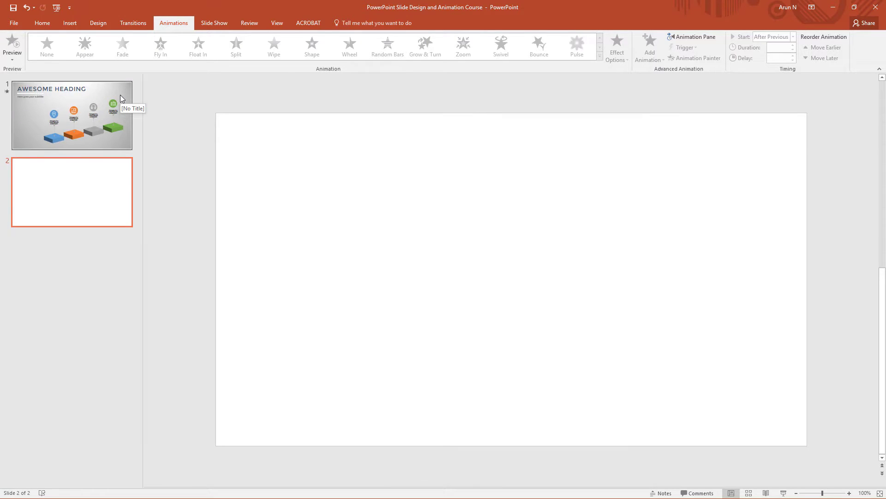
- Fill slide 2's background with a light-grey radial gradient via Format Background
{"action": "left_click", "coordinate": [101, 23]}
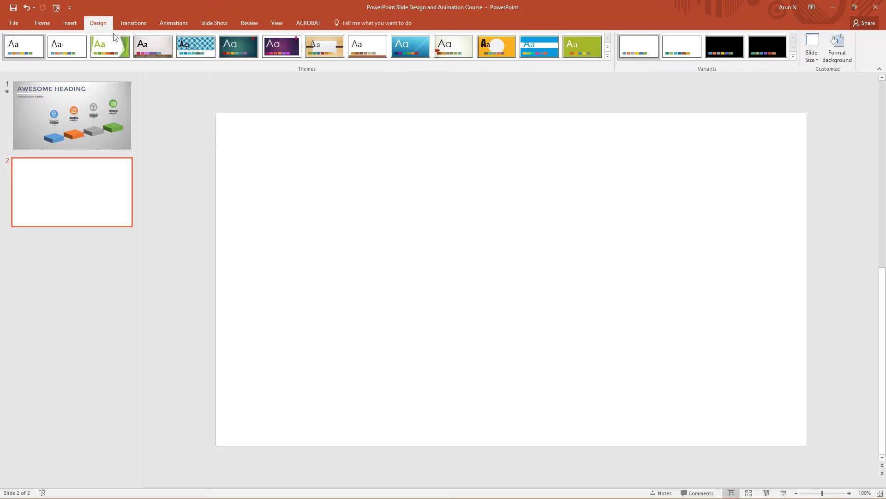
{"action": "left_click", "coordinate": [840, 48]}
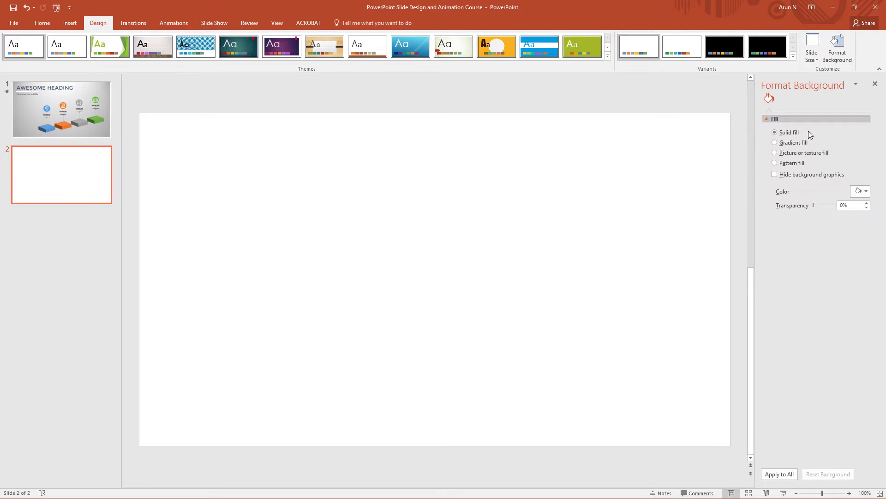
{"action": "left_click", "coordinate": [802, 144]}
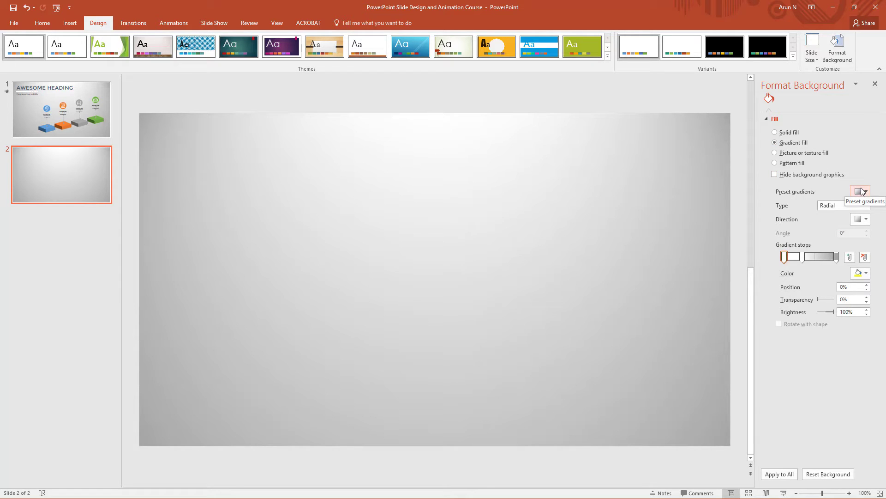
{"action": "left_click", "coordinate": [874, 85]}
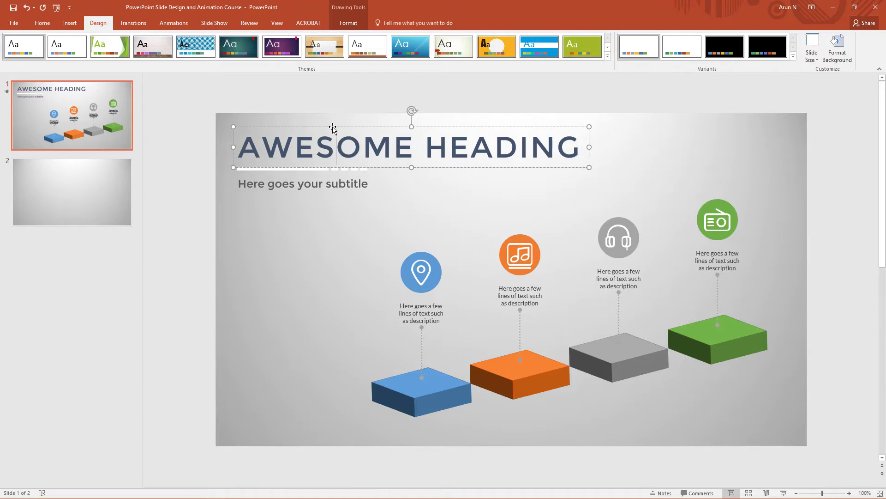
- Copy the AWESOME HEADING title, white underline and subtitle from slide 1 onto slide 2
{"action": "left_click", "coordinate": [332, 127]}
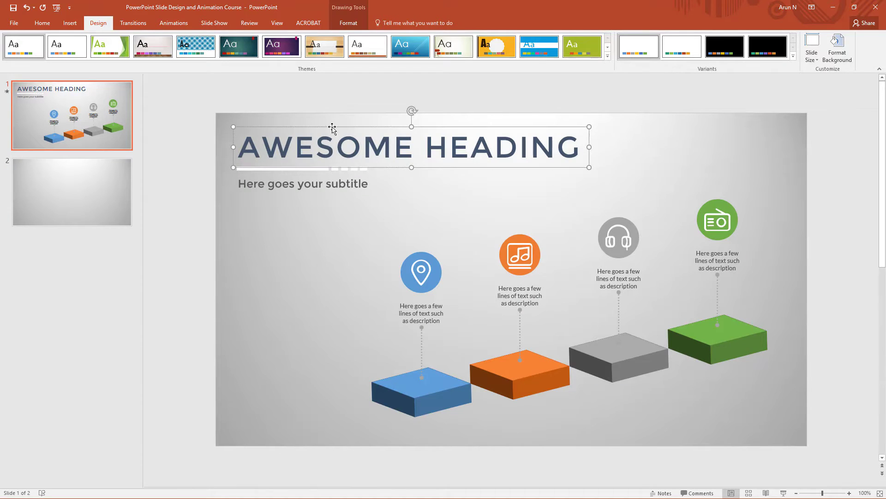
{"action": "left_click", "coordinate": [322, 170], "text": "shift"}
{"action": "left_click", "coordinate": [328, 183], "text": "shift"}
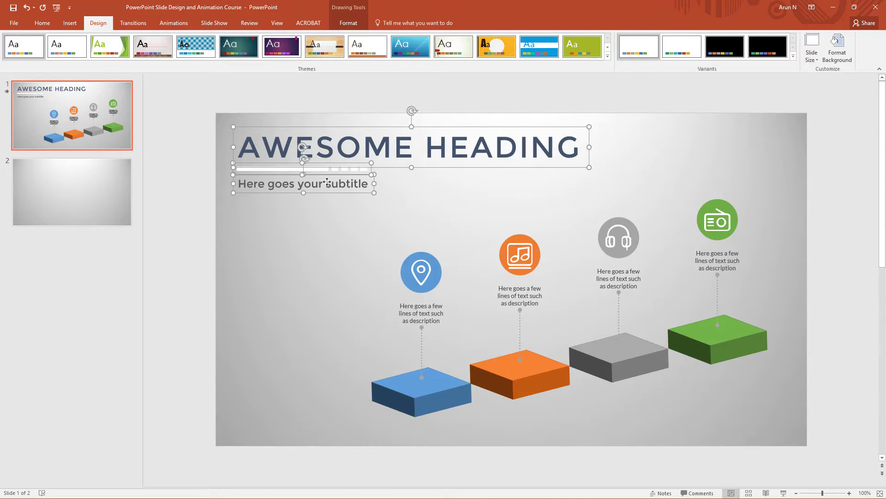
{"action": "key", "text": "ctrl+c"}
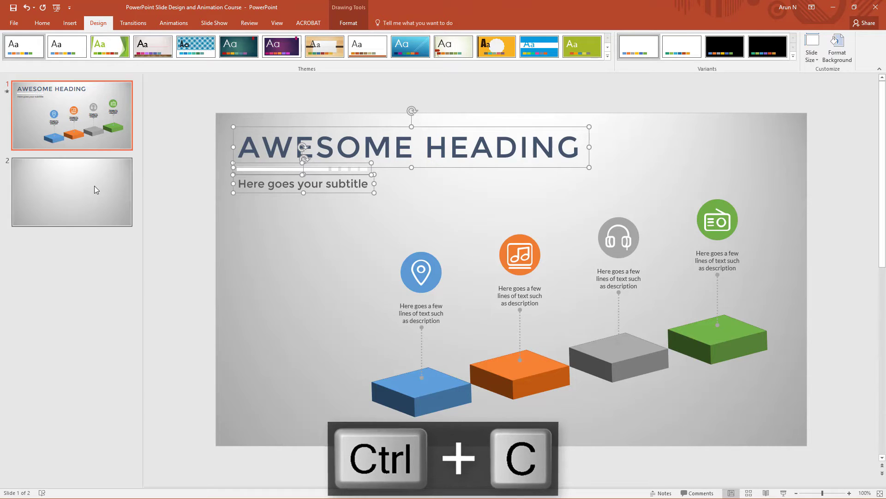
{"action": "left_click", "coordinate": [94, 185]}
{"action": "key", "text": "ctrl+v"}
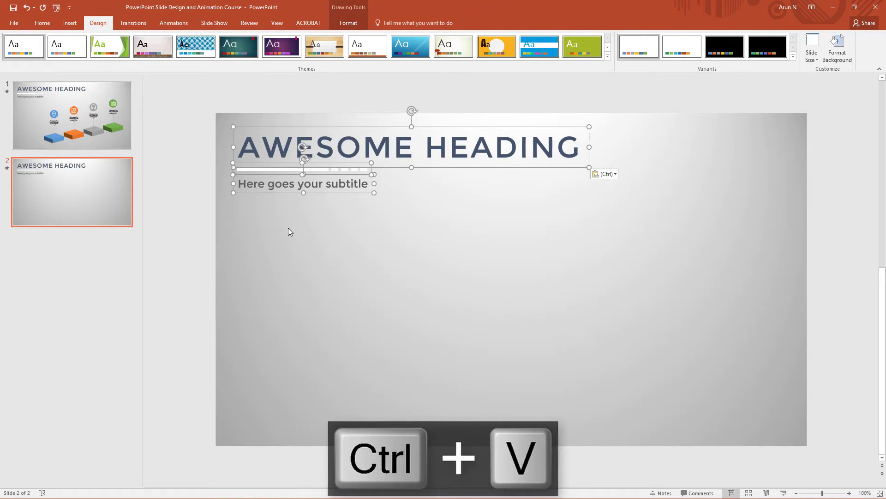
{"action": "left_click", "coordinate": [206, 220]}
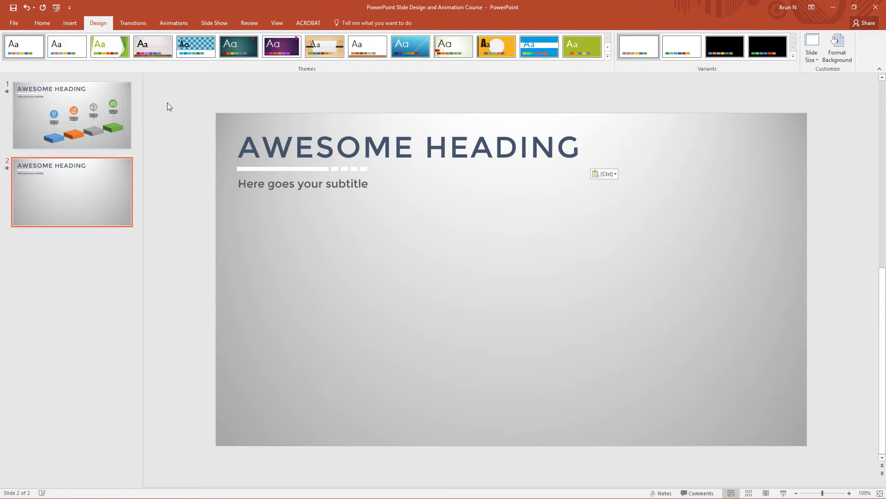
- Preview the pasted elements' animations on slide 2
{"action": "left_click", "coordinate": [173, 23]}
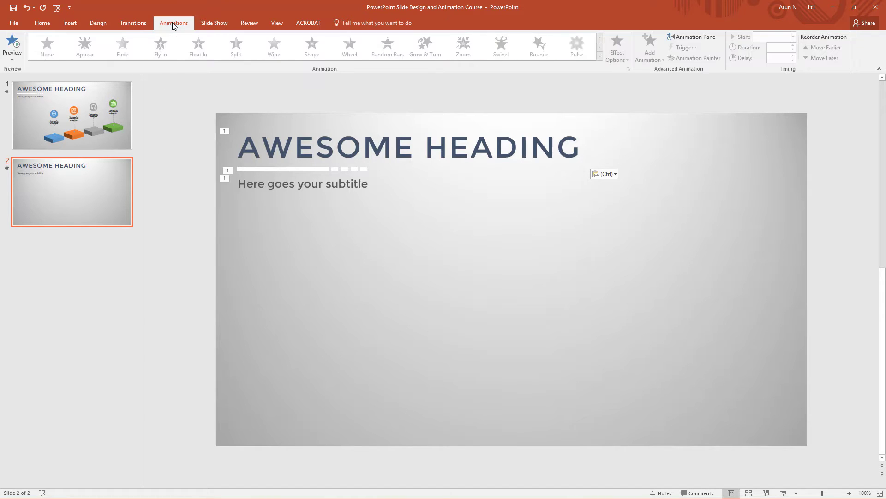
{"action": "left_click", "coordinate": [17, 48]}
{"action": "left_click", "coordinate": [70, 23]}
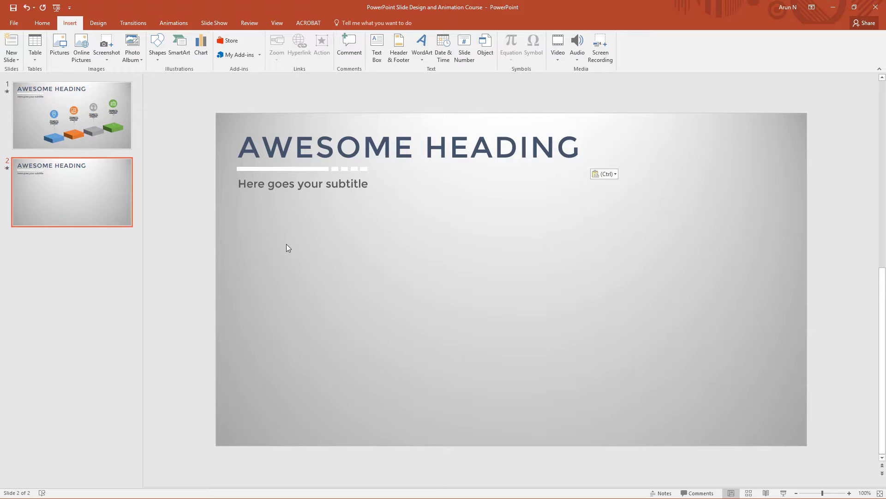
- Draw a blue circle on slide 2 and remove its outline
{"action": "left_click", "coordinate": [157, 53]}
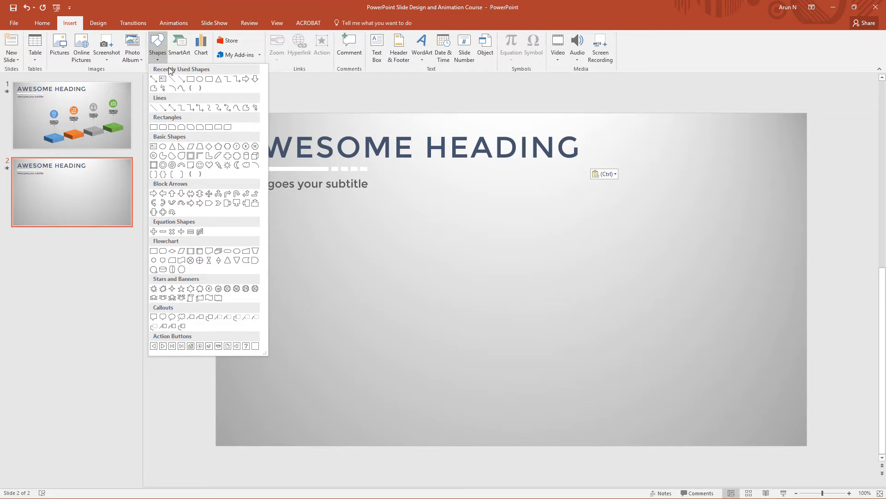
{"action": "left_click", "coordinate": [199, 79]}
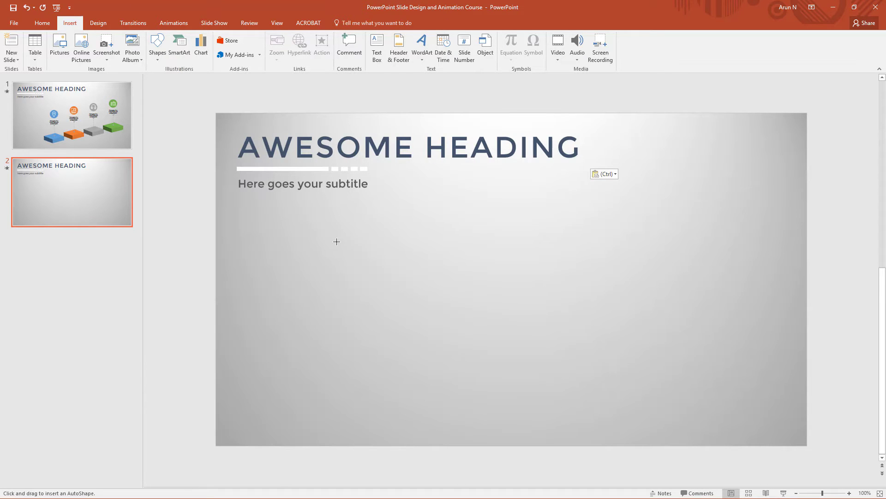
{"action": "left_click_drag", "start_coordinate": [337, 242], "coordinate": [426, 319]}
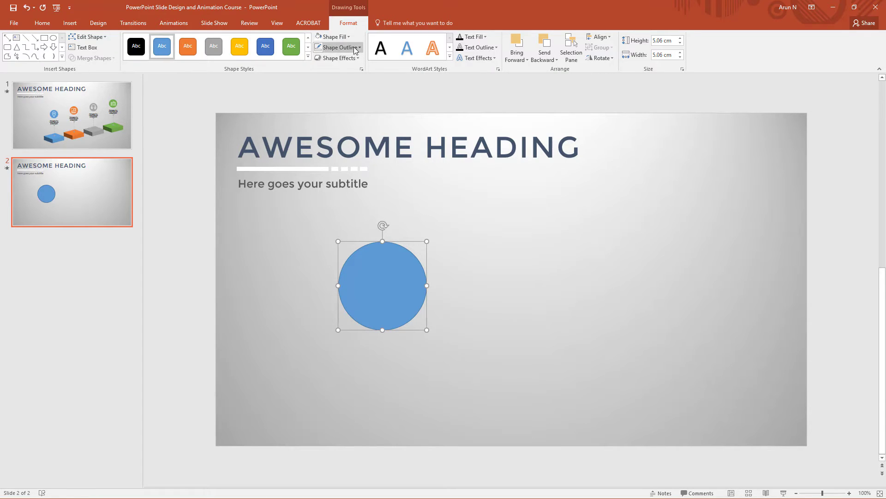
{"action": "left_click", "coordinate": [354, 46]}
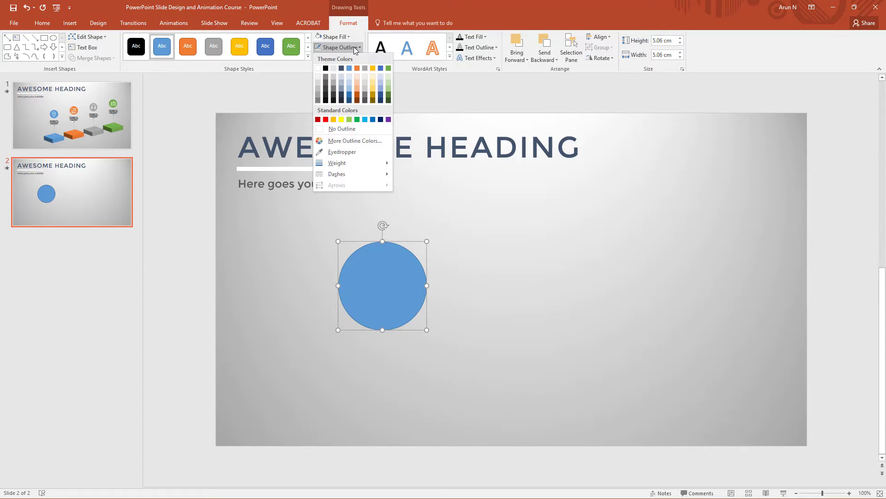
{"action": "left_click", "coordinate": [364, 129]}
- Reposition and shrink the circle copies to start forming a cloud
{"action": "left_click_drag", "start_coordinate": [375, 285], "coordinate": [479, 325]}
{"action": "left_click_drag", "start_coordinate": [521, 287], "coordinate": [501, 311]}
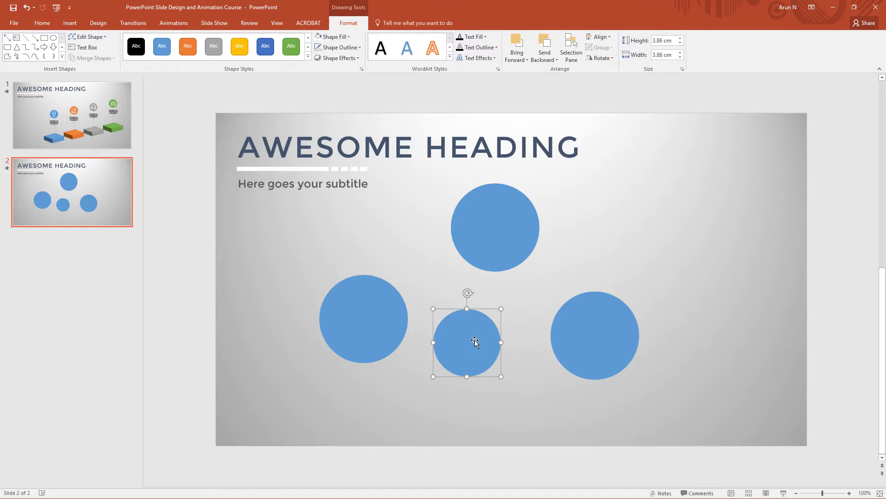
{"action": "left_click_drag", "start_coordinate": [475, 340], "coordinate": [624, 441]}
- Move the large circle into the cloud's middle and widen it to fill the silhouette
{"action": "left_click", "coordinate": [744, 256]}
{"action": "left_click_drag", "start_coordinate": [556, 404], "coordinate": [501, 330]}
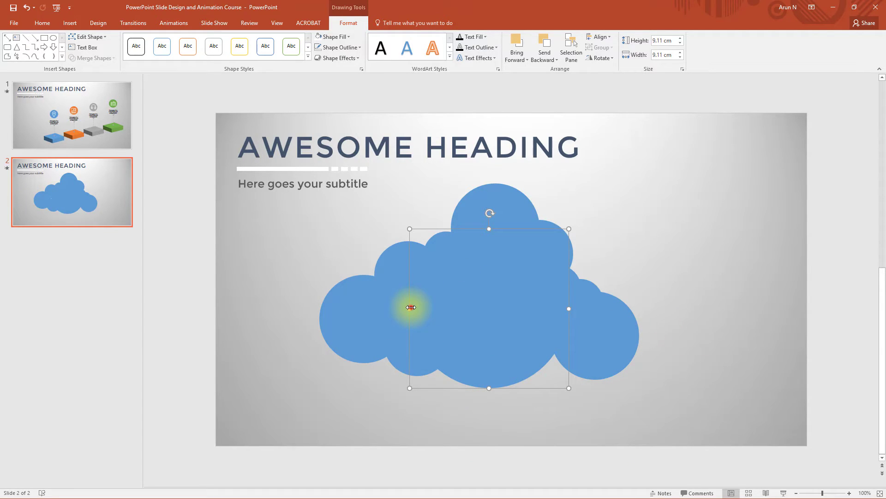
{"action": "left_click_drag", "start_coordinate": [411, 307], "coordinate": [404, 306]}
{"action": "left_click", "coordinate": [708, 329]}
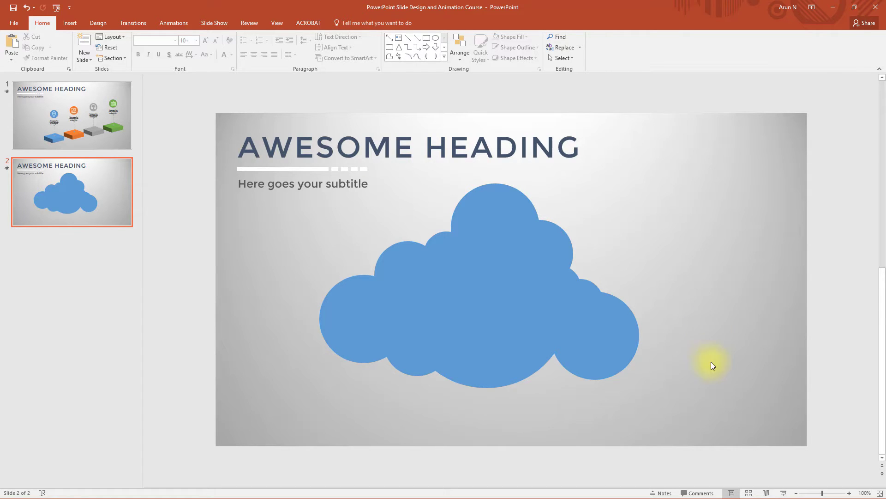
- Select all the cloud circles and Union them into one 11.71 × 18.31 cm shape
{"action": "left_click_drag", "start_coordinate": [720, 418], "coordinate": [283, 175]}
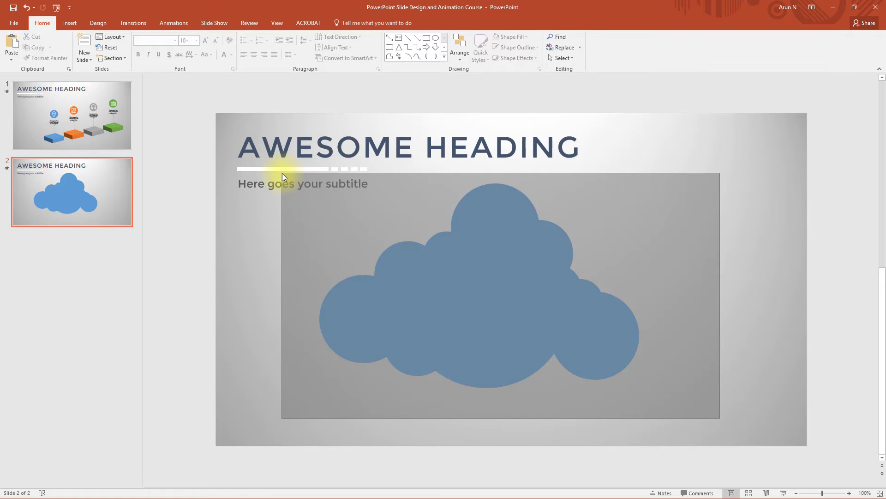
{"action": "left_click_drag", "start_coordinate": [281, 173], "coordinate": [292, 174]}
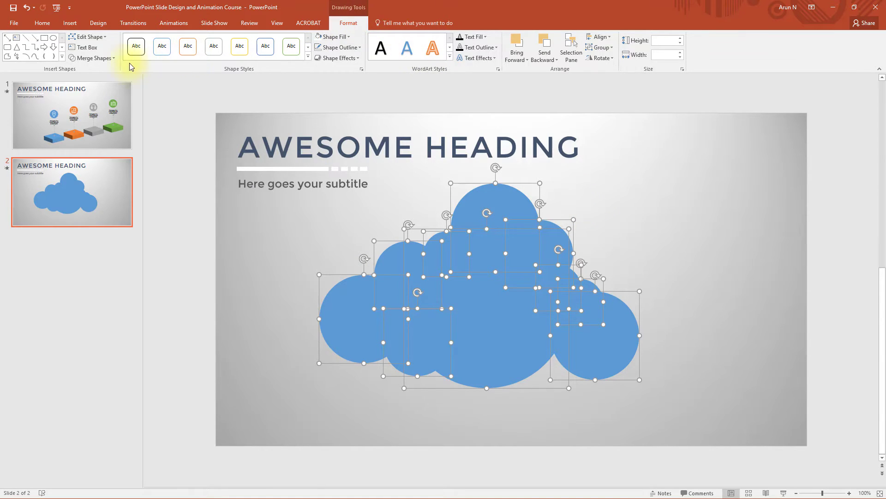
{"action": "left_click", "coordinate": [115, 59]}
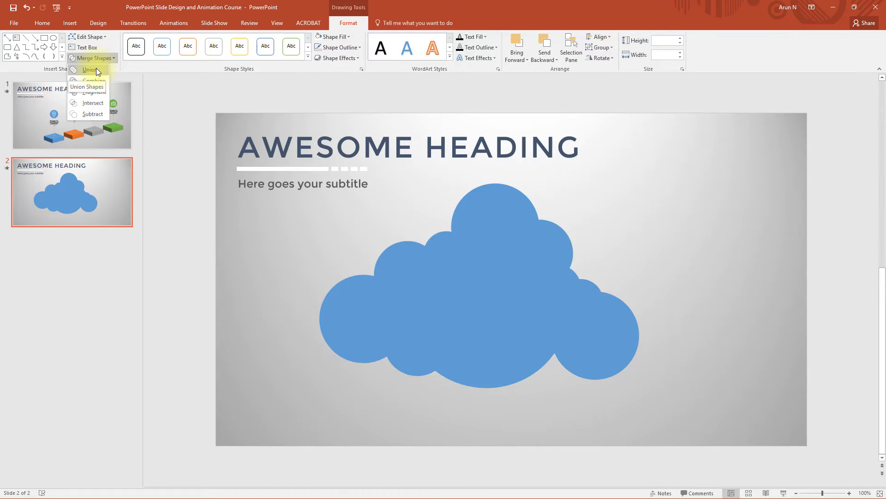
{"action": "left_click", "coordinate": [96, 70]}
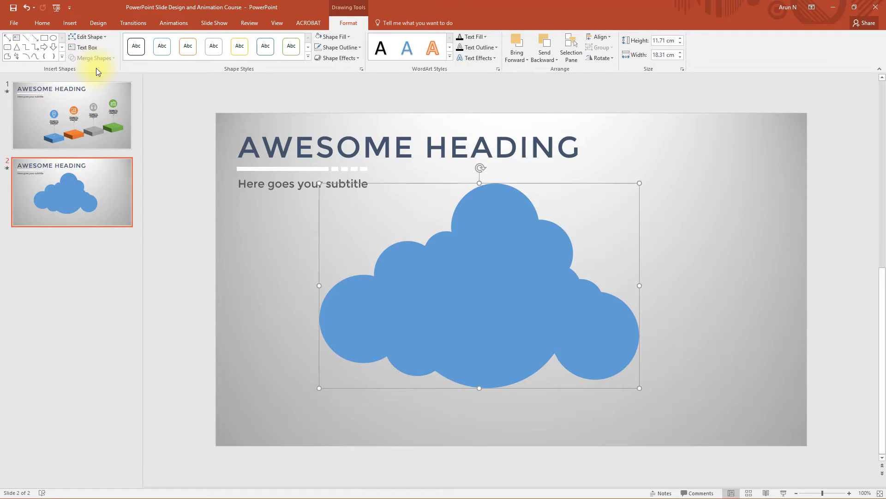
- Arrange three cloud copies by size: large at upper right, medium in the centre, small at lower left
{"action": "left_click_drag", "start_coordinate": [507, 303], "coordinate": [565, 316]}
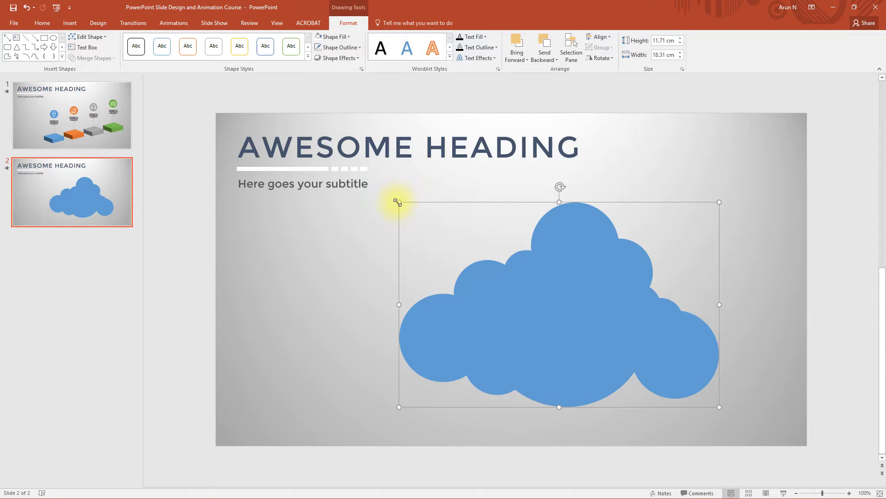
{"action": "left_click_drag", "start_coordinate": [398, 202], "coordinate": [546, 284]}
{"action": "left_click_drag", "start_coordinate": [627, 337], "coordinate": [368, 351]}
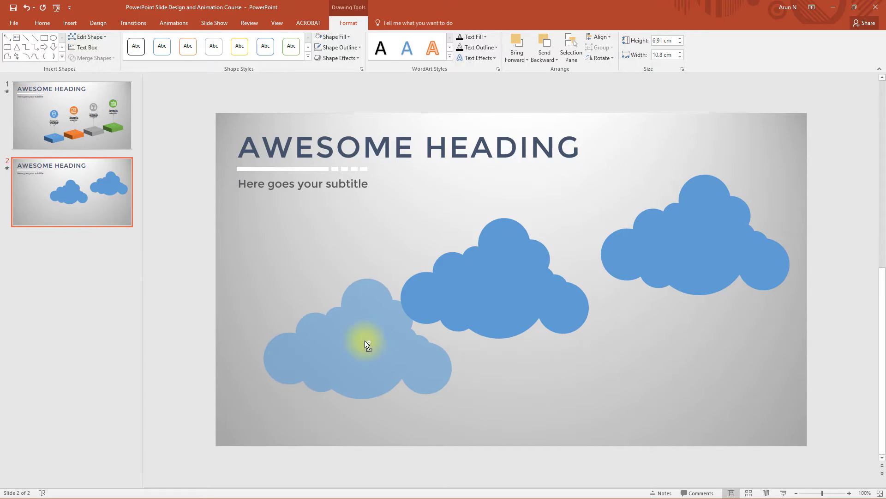
{"action": "mouse_move", "coordinate": [365, 340]}
{"action": "left_mouse_down"}
{"action": "mouse_move", "coordinate": [423, 382]}
{"action": "mouse_move", "coordinate": [324, 326]}
{"action": "mouse_move", "coordinate": [340, 356]}
{"action": "left_mouse_up"}
{"action": "left_click", "coordinate": [501, 282]}
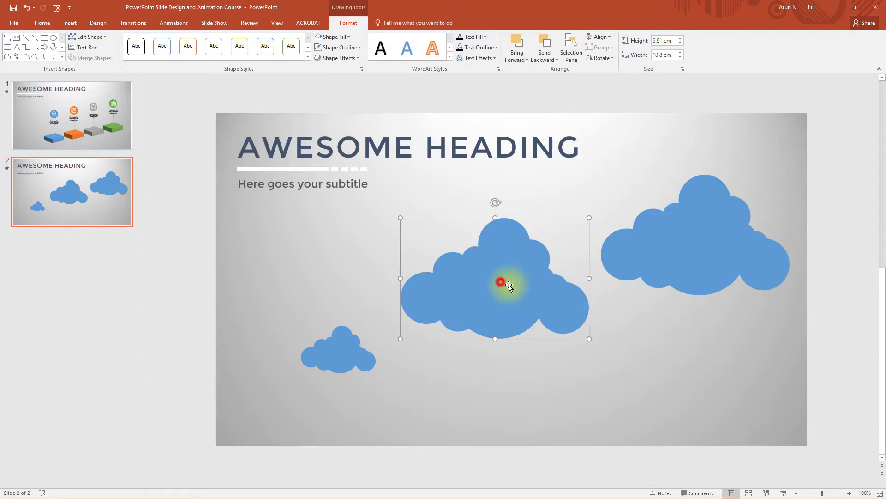
{"action": "left_click_drag", "start_coordinate": [589, 339], "coordinate": [530, 301]}
{"action": "left_click_drag", "start_coordinate": [469, 266], "coordinate": [505, 296]}
- Add smaller cloud copies across the lower part of slide 2, including a tiny one at lower left
{"action": "left_click", "coordinate": [339, 349], "text": "shift"}
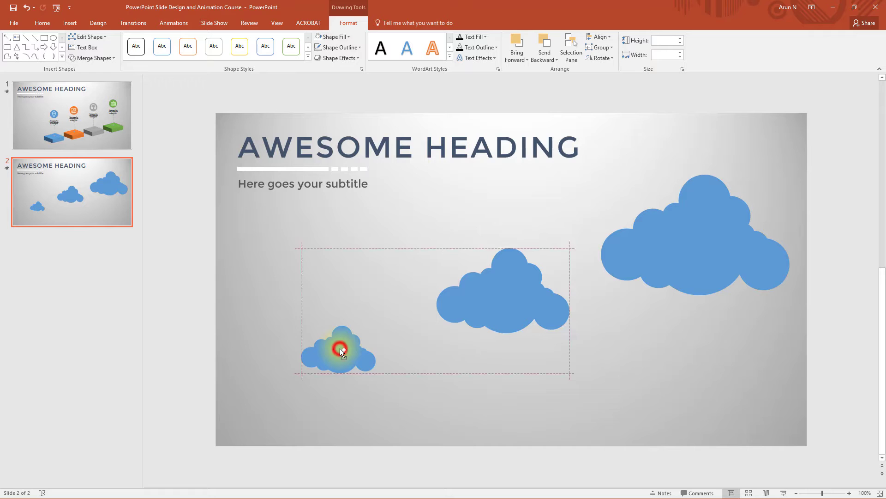
{"action": "left_click", "coordinate": [441, 361]}
{"action": "left_click_drag", "start_coordinate": [353, 356], "coordinate": [661, 335]}
{"action": "left_click", "coordinate": [670, 340]}
{"action": "left_click_drag", "start_coordinate": [638, 322], "coordinate": [307, 395]}
{"action": "left_click", "coordinate": [303, 398]}
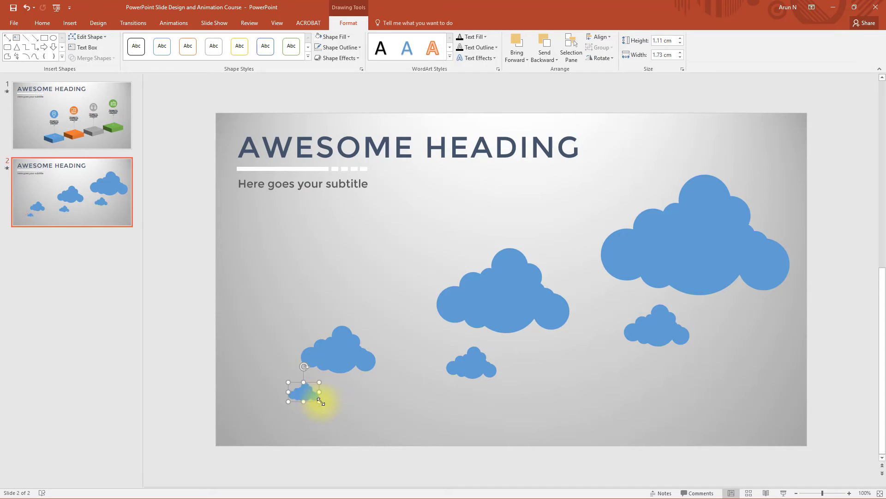
{"action": "left_click", "coordinate": [317, 397]}
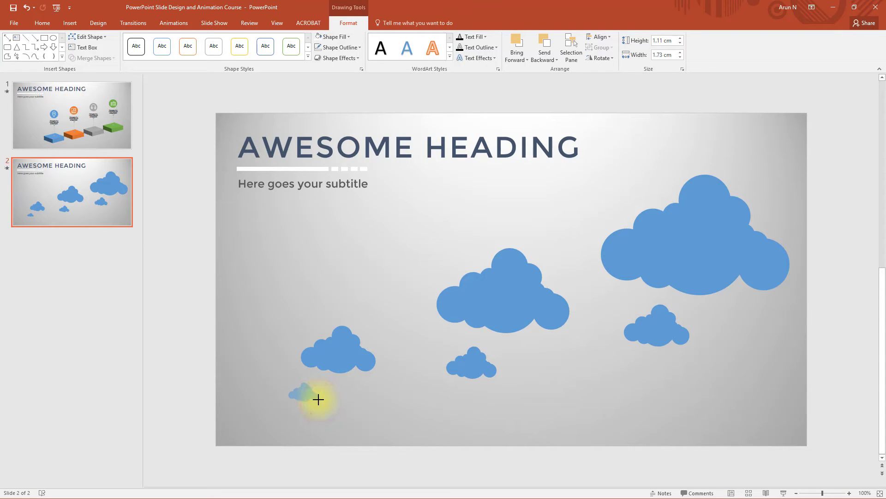
{"action": "left_click_drag", "start_coordinate": [319, 400], "coordinate": [319, 402]}
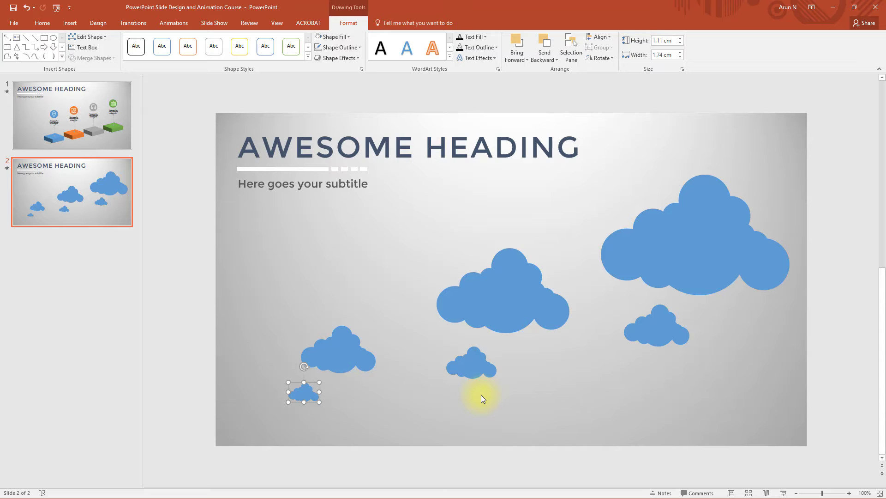
{"action": "left_click", "coordinate": [70, 24]}
{"action": "left_click", "coordinate": [156, 54]}
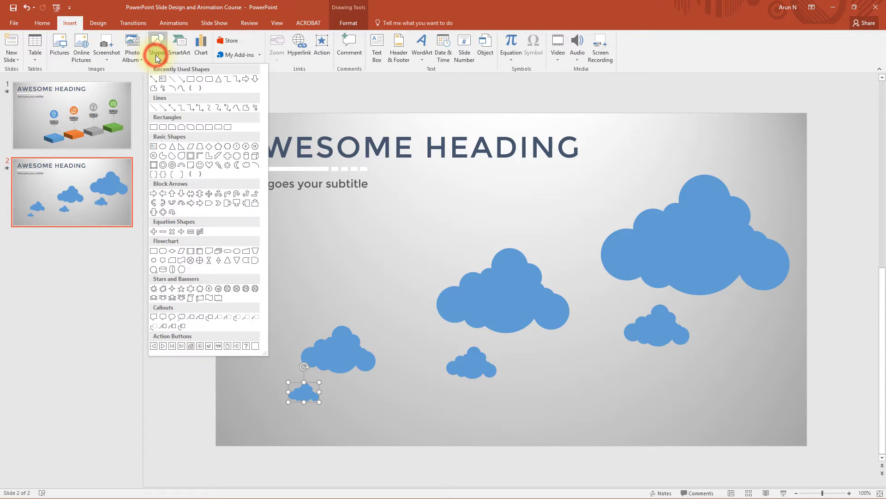
- Start a Curve freeform at 200% zoom, tracing the trunk's left edge from the large cloud to the slide bottom
{"action": "left_click", "coordinate": [181, 87]}
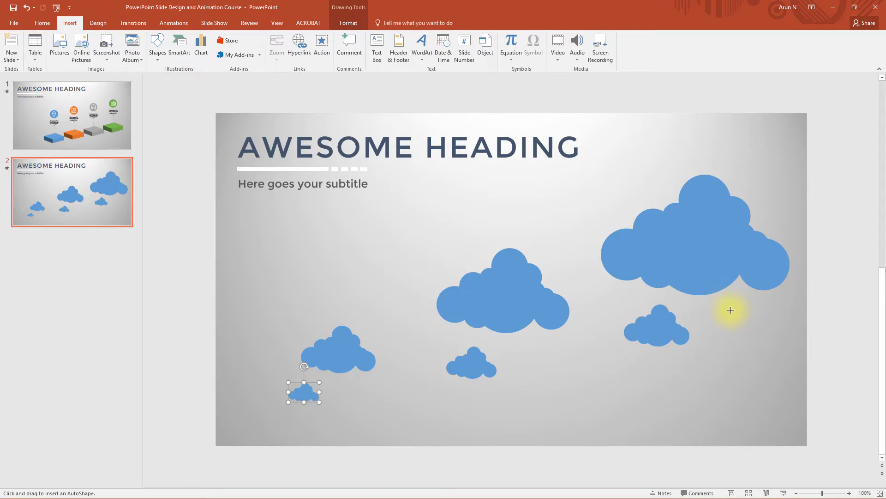
{"action": "scroll", "coordinate": [736, 312], "scroll_direction": "up", "scroll_amount": 5}
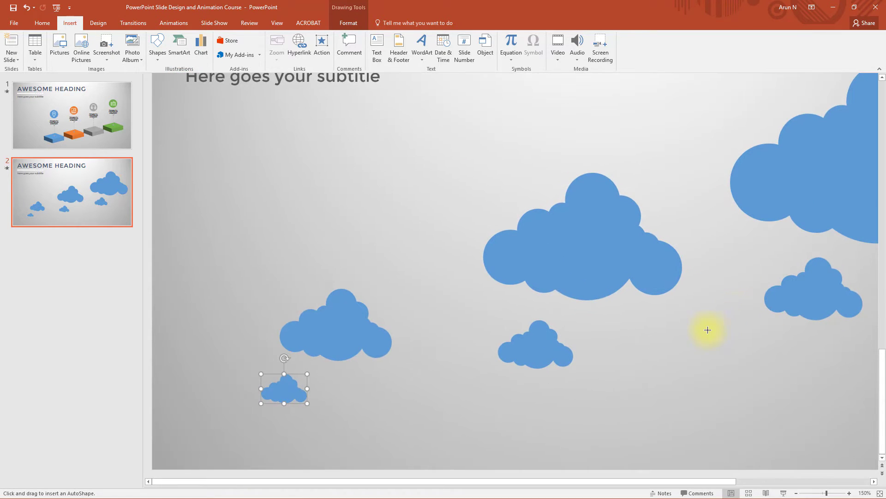
{"action": "left_click", "coordinate": [811, 481]}
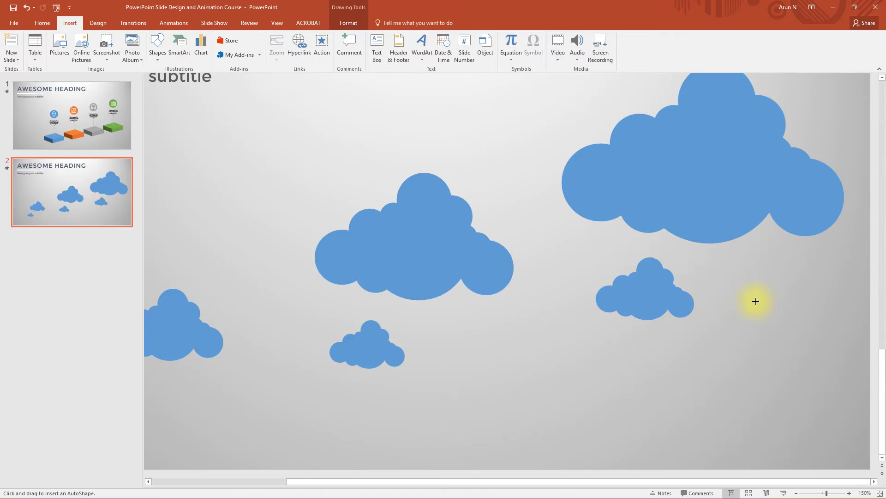
{"action": "scroll", "coordinate": [756, 301], "scroll_direction": "up", "scroll_amount": 5}
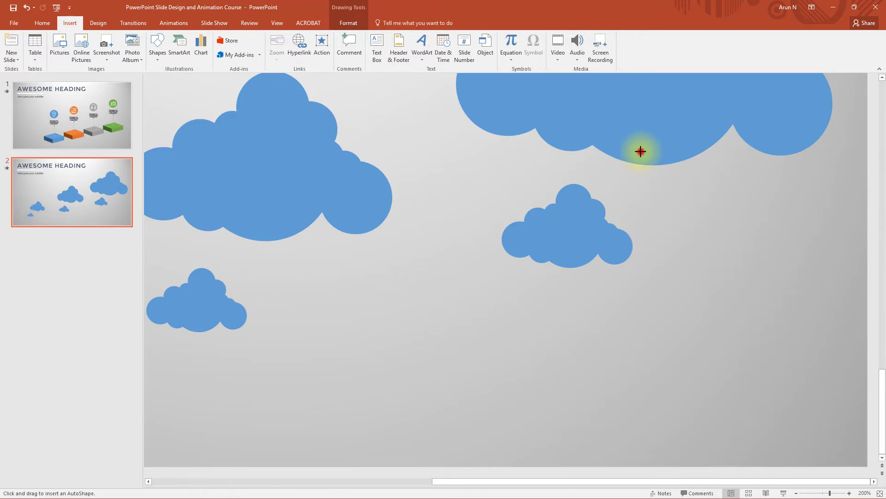
{"action": "left_click_drag", "start_coordinate": [640, 151], "coordinate": [651, 172]}
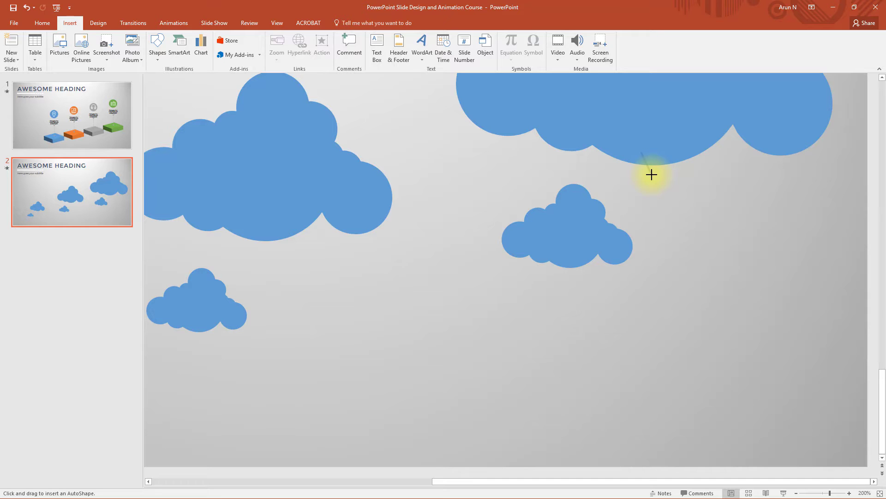
{"action": "left_click_drag", "start_coordinate": [651, 175], "coordinate": [651, 183]}
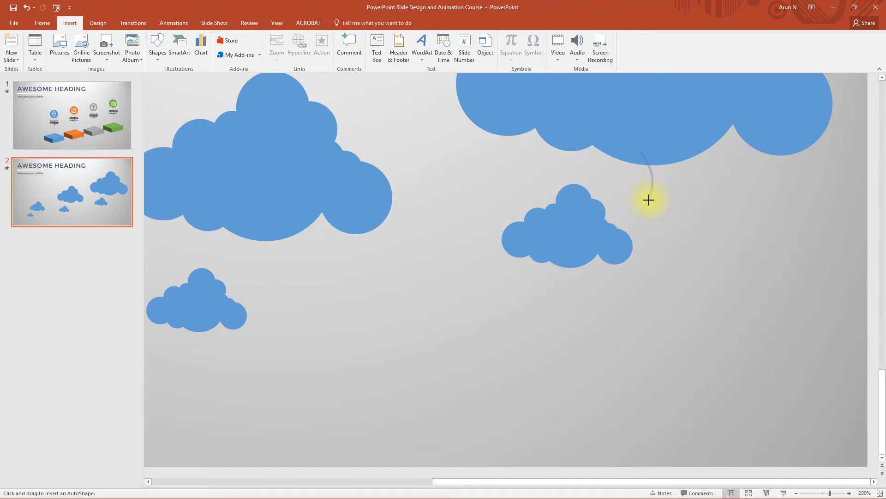
{"action": "left_click_drag", "start_coordinate": [643, 216], "coordinate": [639, 278]}
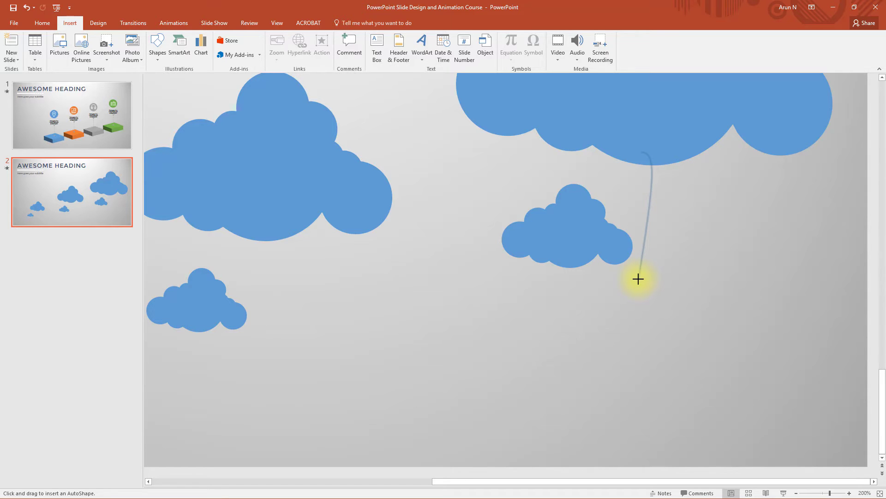
{"action": "left_click_drag", "start_coordinate": [638, 279], "coordinate": [636, 278]}
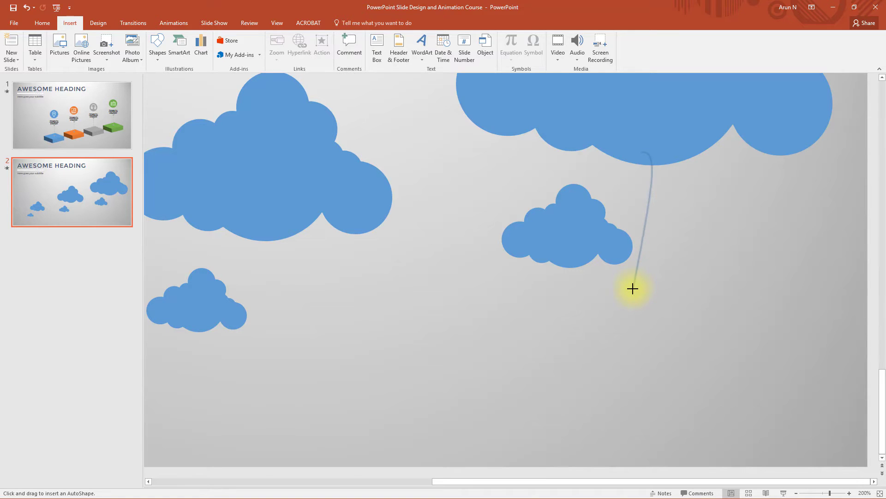
{"action": "left_click", "coordinate": [633, 289]}
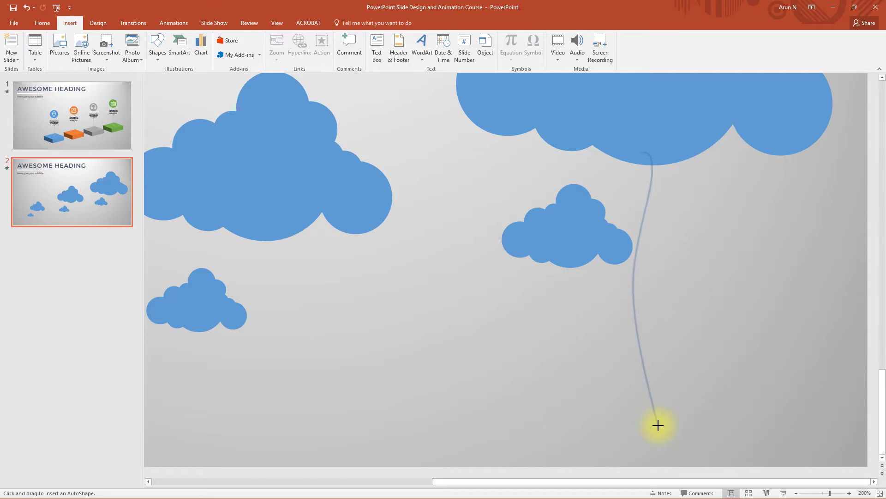
{"action": "left_click", "coordinate": [642, 467]}
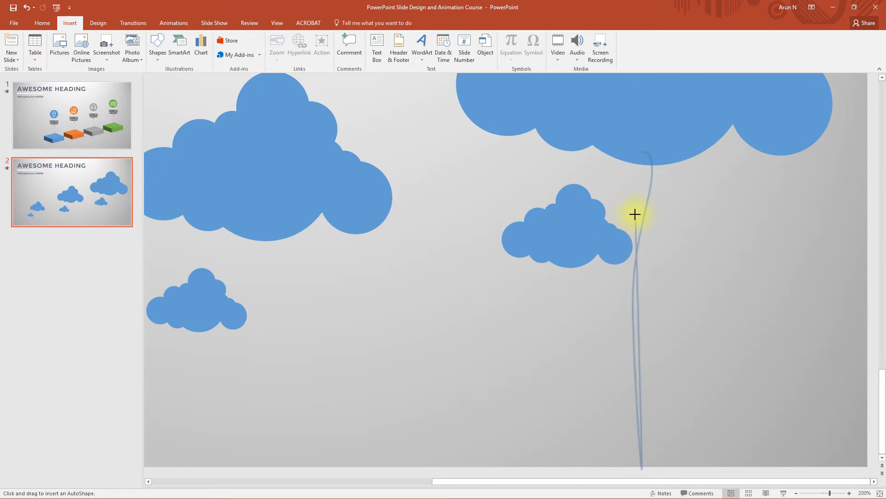
- Trace the trunk's base along the slide bottom and begin its right edge
{"action": "left_click", "coordinate": [642, 151]}
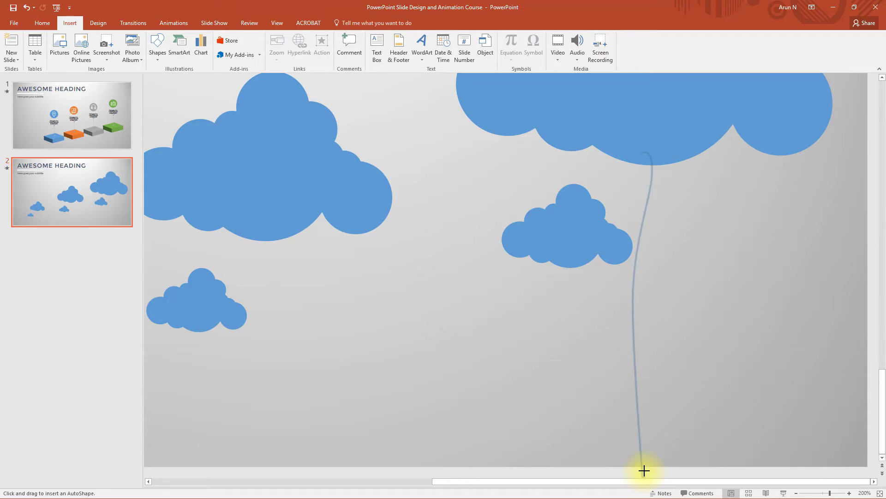
{"action": "left_click", "coordinate": [643, 469]}
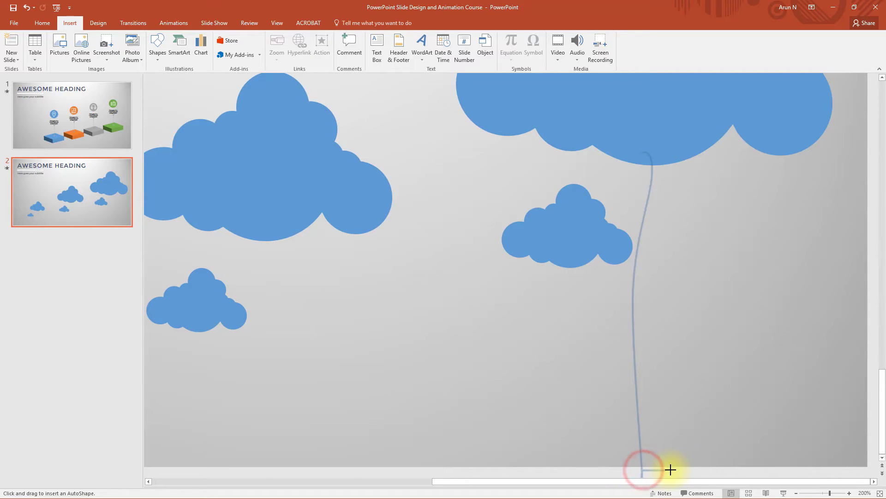
{"action": "left_click", "coordinate": [687, 470]}
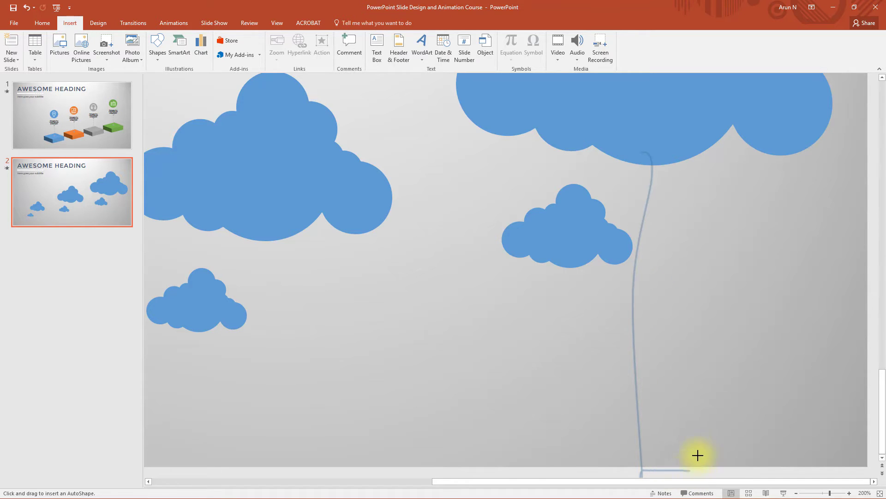
{"action": "left_click", "coordinate": [687, 470]}
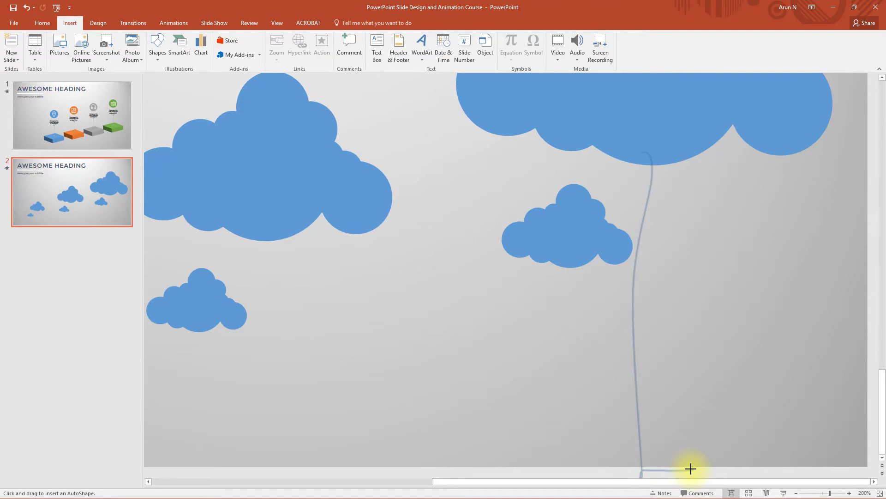
{"action": "left_click", "coordinate": [691, 469]}
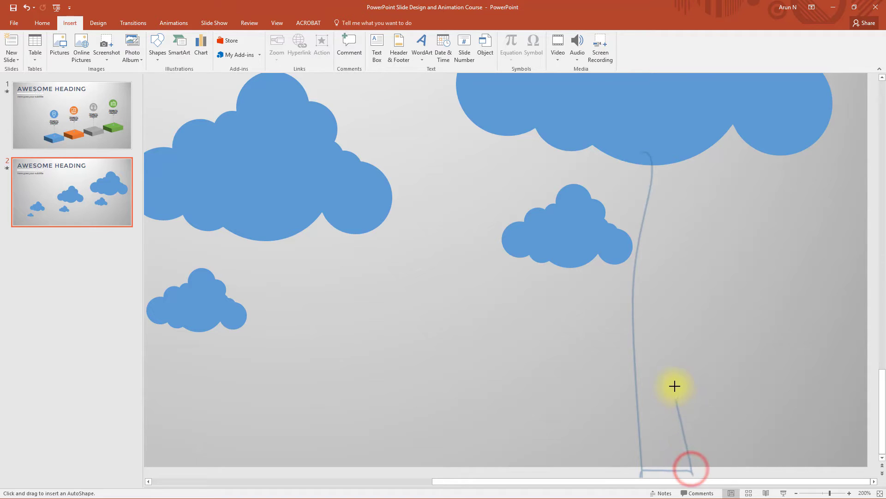
{"action": "left_click", "coordinate": [662, 318]}
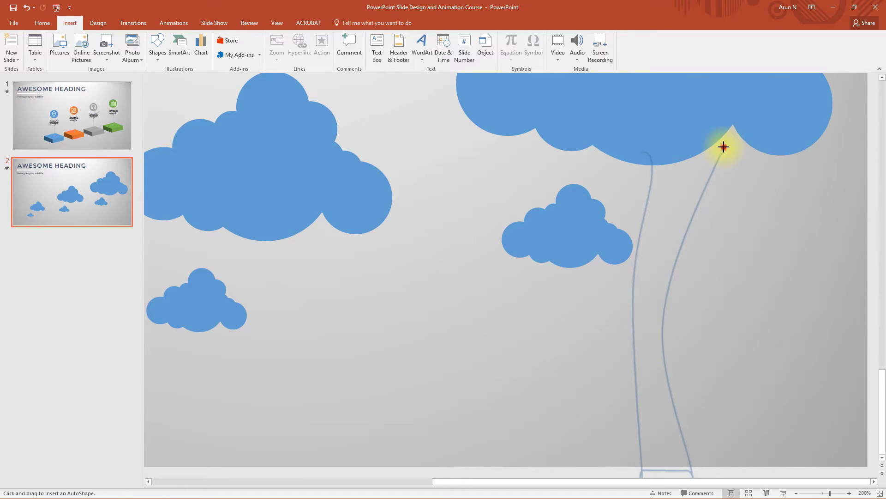
- Draw the forked right branch into the cloud and the left branch's inner edge
{"action": "left_click", "coordinate": [724, 146]}
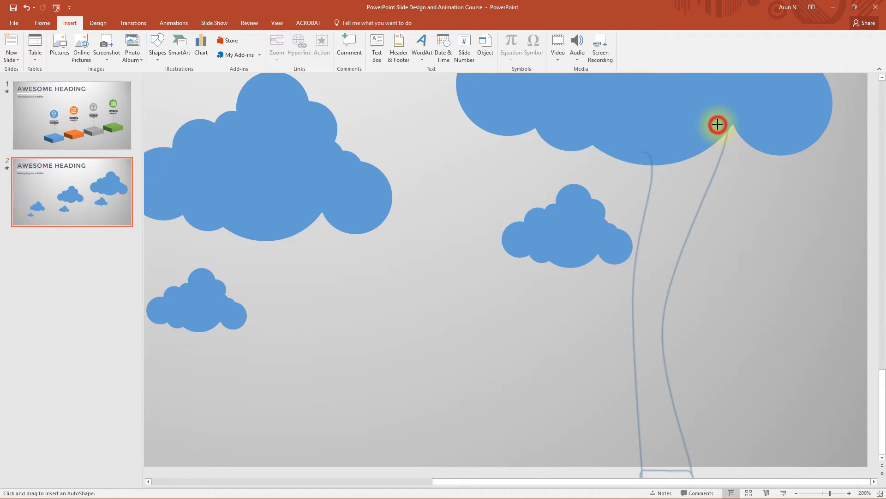
{"action": "left_click", "coordinate": [716, 123]}
{"action": "left_click", "coordinate": [709, 138]}
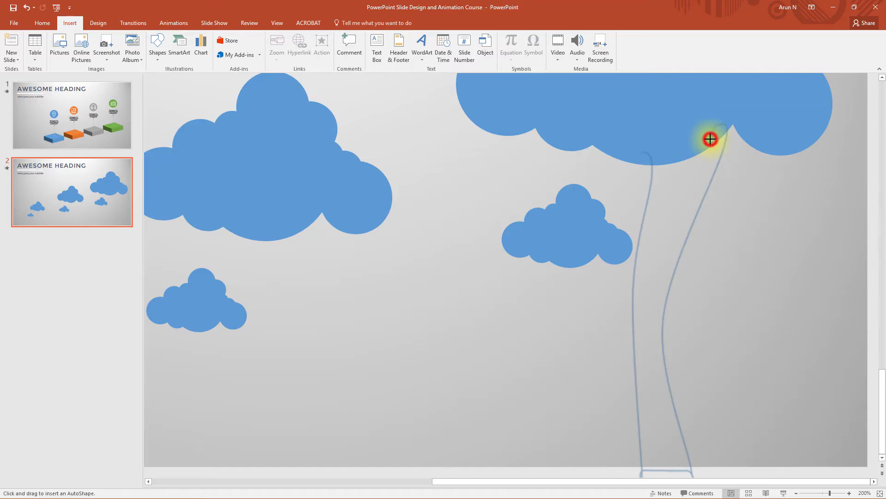
{"action": "left_click", "coordinate": [700, 172]}
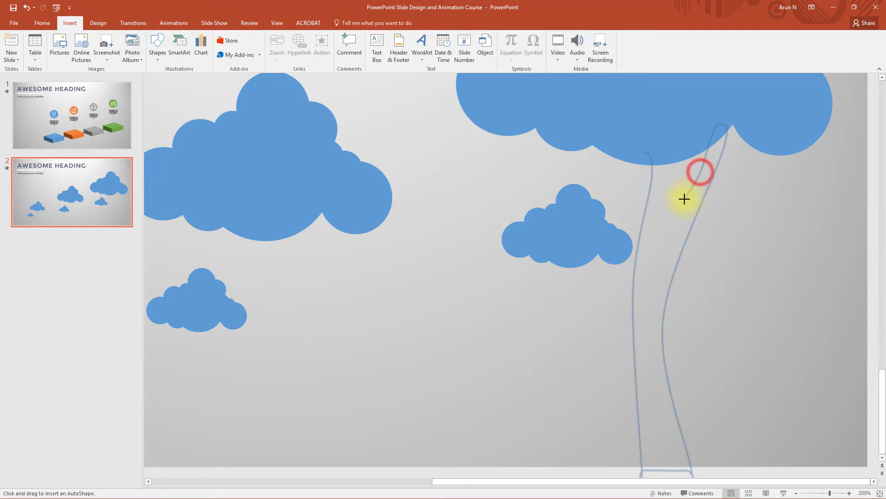
{"action": "left_click", "coordinate": [668, 231]}
{"action": "left_click", "coordinate": [666, 160]}
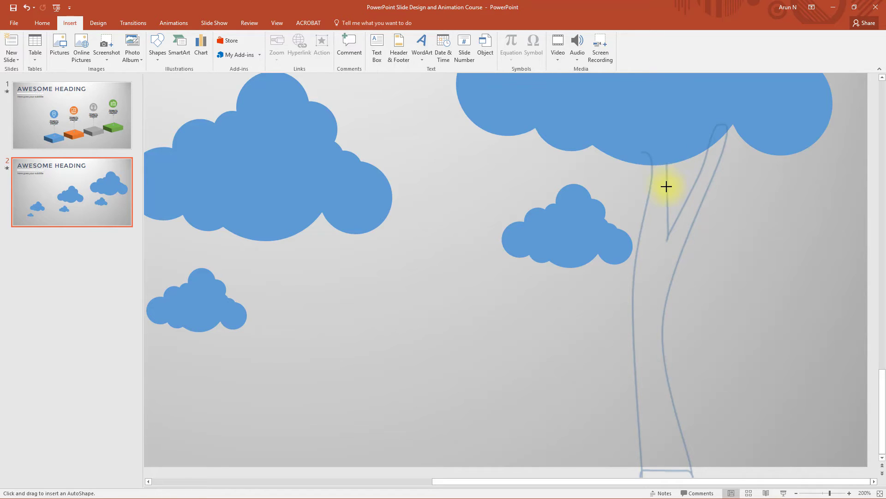
{"action": "left_click", "coordinate": [667, 174]}
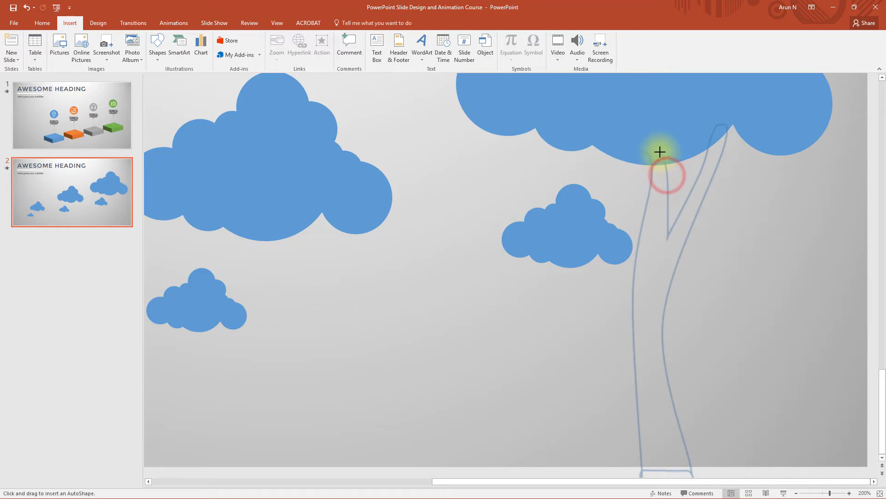
{"action": "left_click", "coordinate": [659, 150]}
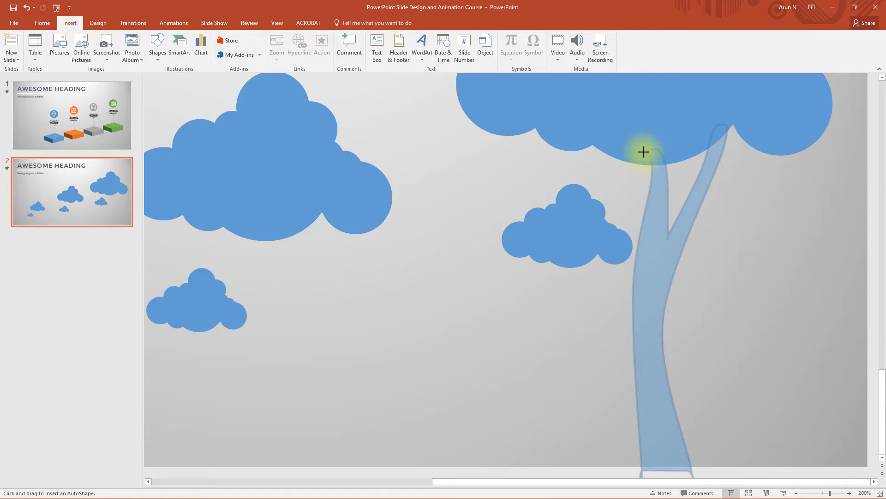
- Close the trunk outline into a shape and remove its dark outline
{"action": "left_click", "coordinate": [643, 151]}
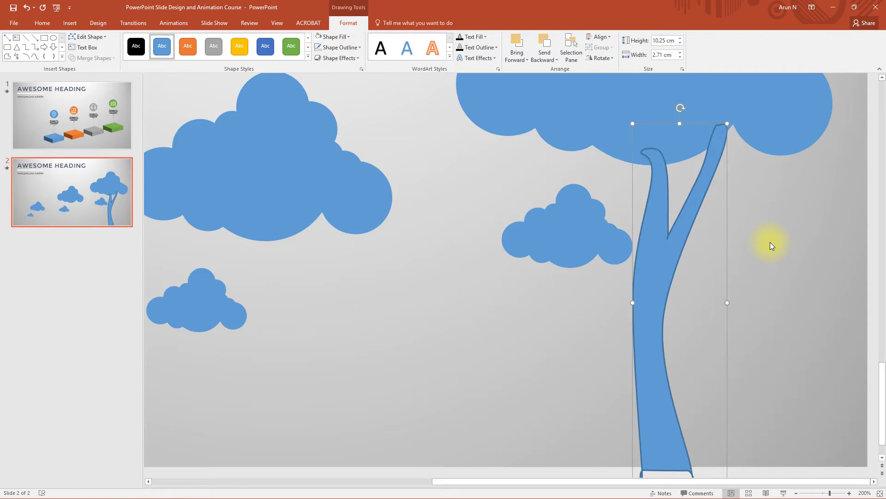
{"action": "left_click", "coordinate": [358, 47]}
{"action": "left_click", "coordinate": [366, 129]}
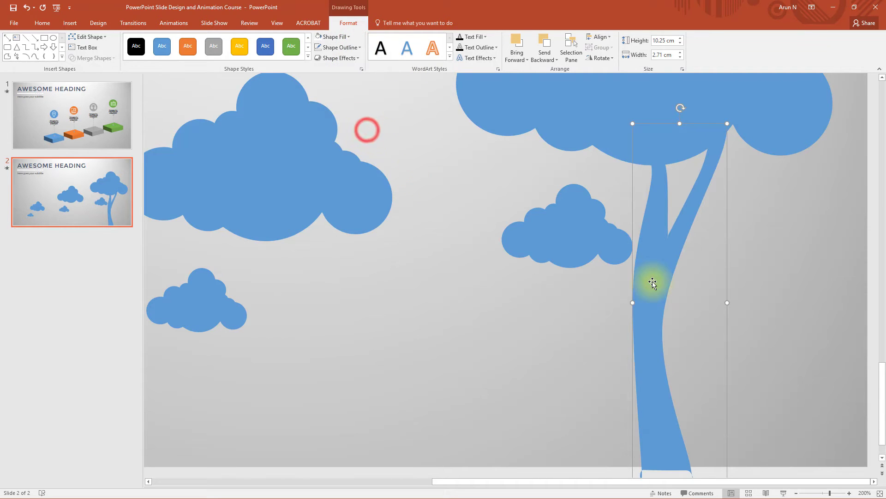
- Copy the trunk as a small, left-leaning branch under the middle cloud
{"action": "left_click_drag", "start_coordinate": [652, 282], "coordinate": [406, 270]}
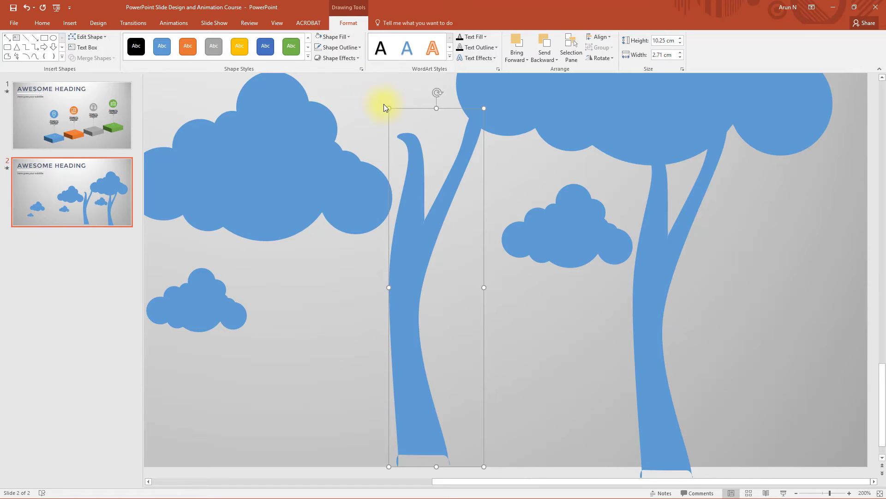
{"action": "left_click_drag", "start_coordinate": [386, 107], "coordinate": [576, 327]}
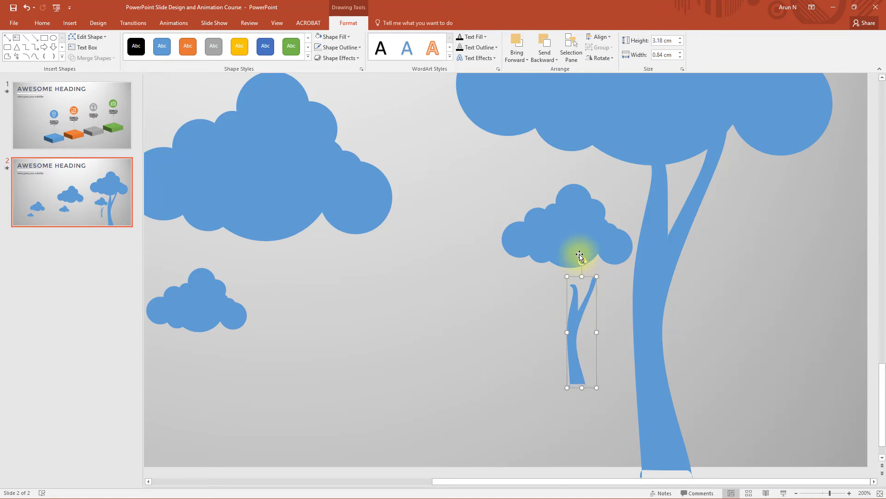
{"action": "left_click_drag", "start_coordinate": [581, 261], "coordinate": [526, 285]}
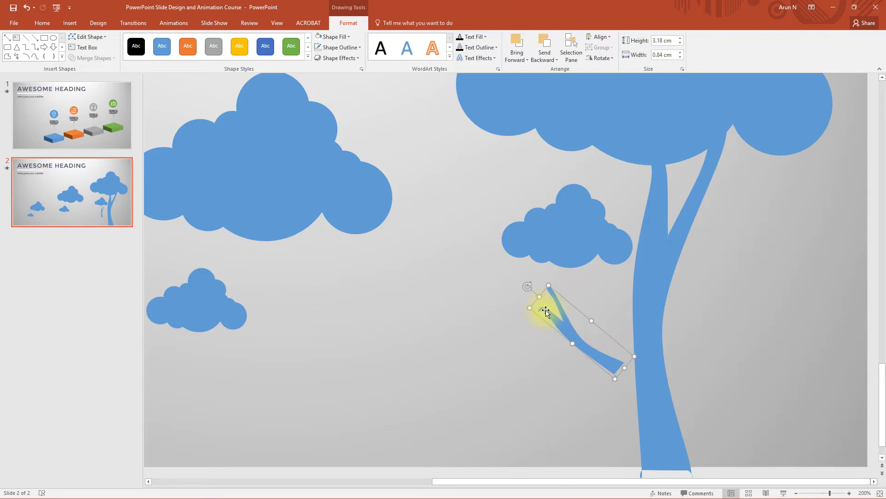
{"action": "left_click_drag", "start_coordinate": [572, 338], "coordinate": [601, 292]}
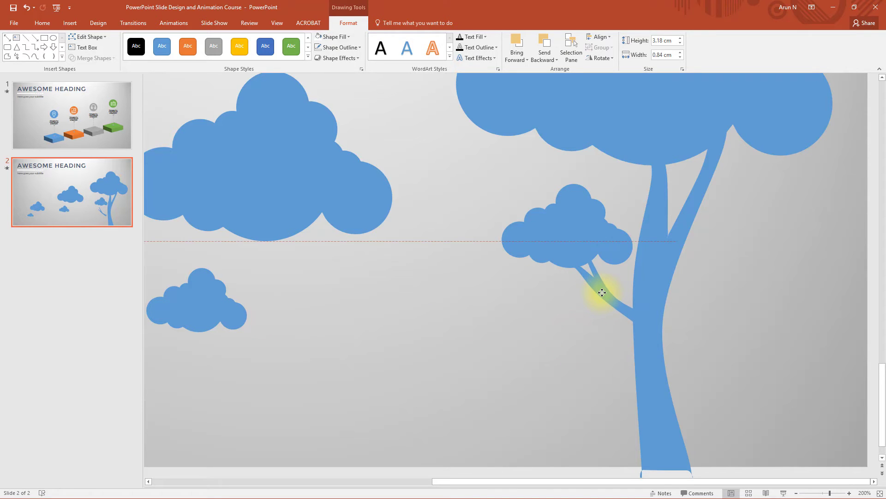
{"action": "left_click", "coordinate": [528, 359]}
- Union the tree canopy, side canopy, branch and trunk into a single shape
{"action": "scroll", "coordinate": [528, 358], "scroll_direction": "down", "scroll_amount": 5, "text": "ctrl"}
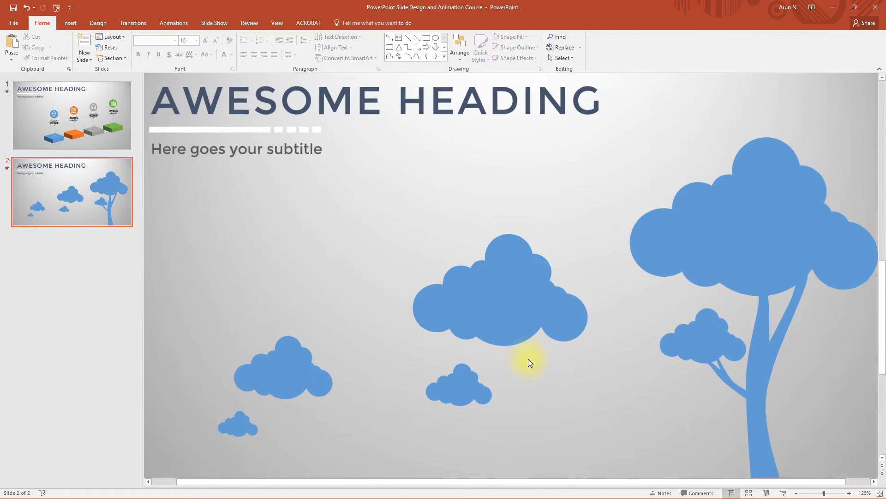
{"action": "scroll", "coordinate": [528, 358], "scroll_direction": "down", "scroll_amount": 1, "text": "ctrl"}
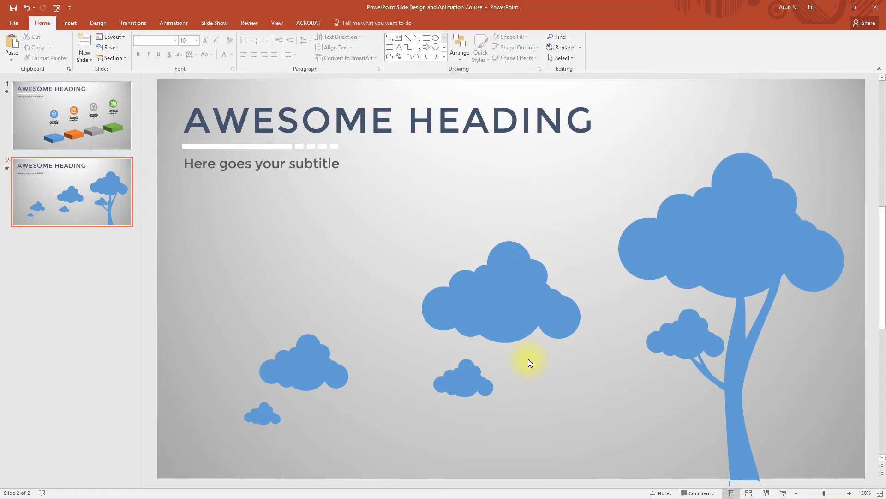
{"action": "left_click", "coordinate": [674, 234]}
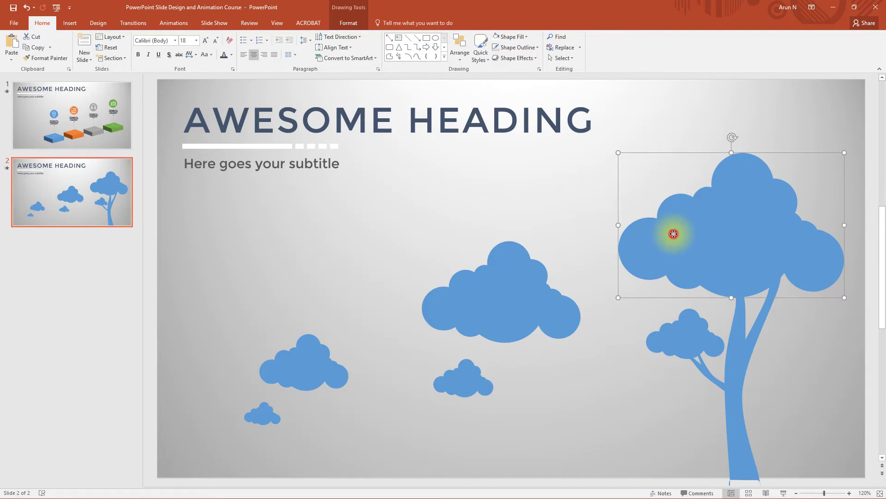
{"action": "left_click", "coordinate": [691, 338], "text": "shift"}
{"action": "left_click", "coordinate": [696, 364], "text": "shift"}
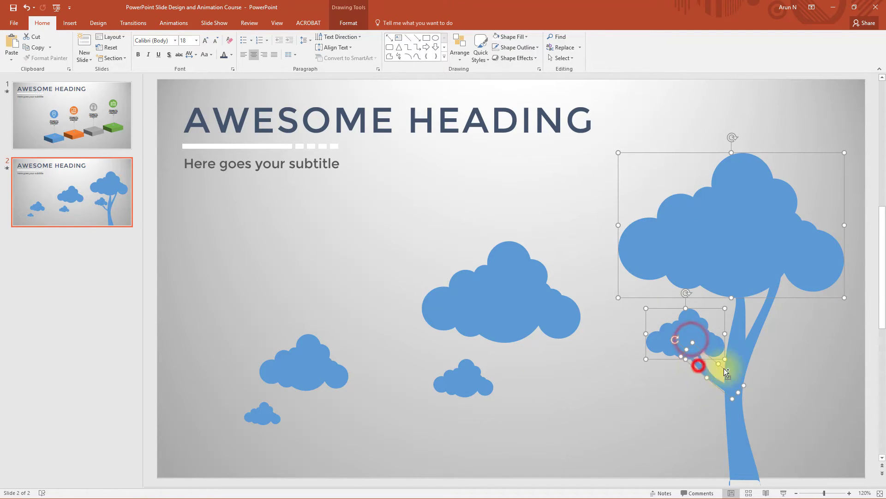
{"action": "left_click", "coordinate": [743, 353], "text": "shift"}
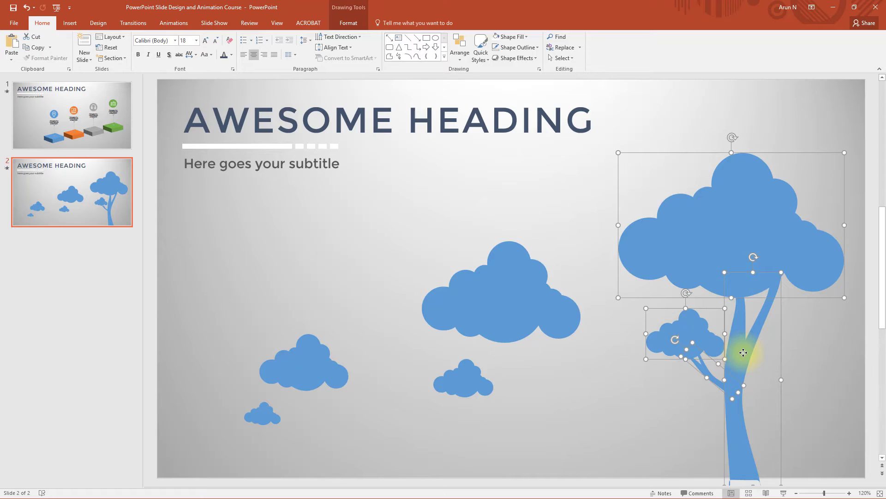
{"action": "left_click", "coordinate": [347, 24]}
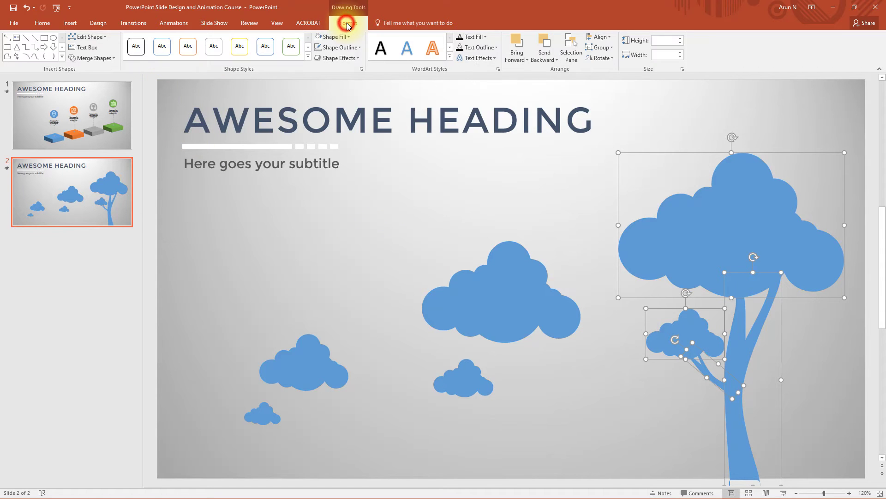
{"action": "left_click", "coordinate": [112, 59]}
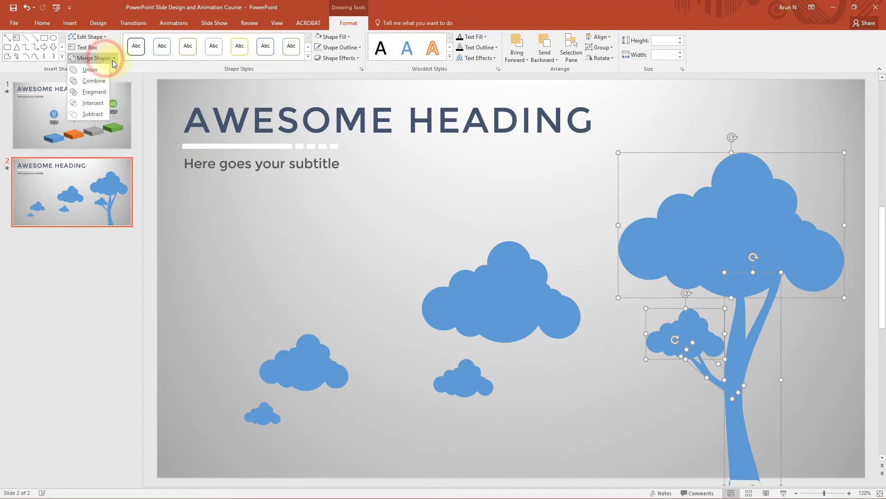
{"action": "left_click", "coordinate": [111, 58]}
{"action": "left_click", "coordinate": [92, 60]}
{"action": "left_click", "coordinate": [98, 71]}
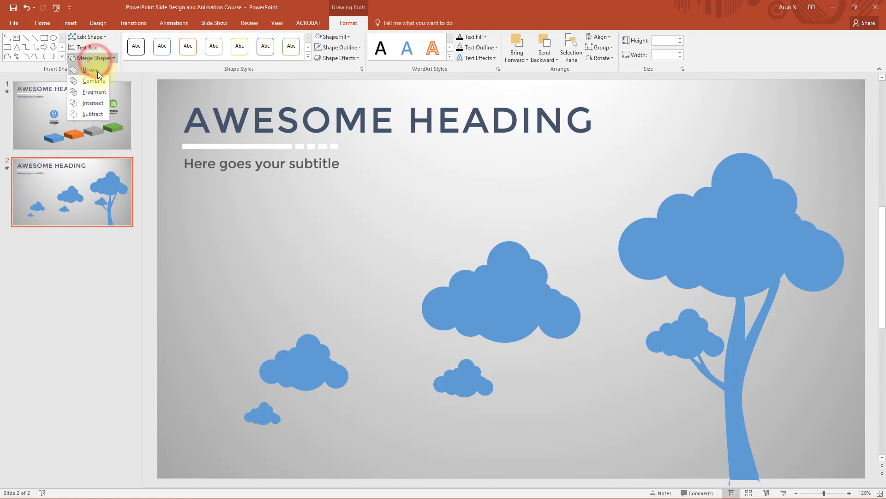
{"action": "left_click", "coordinate": [98, 71]}
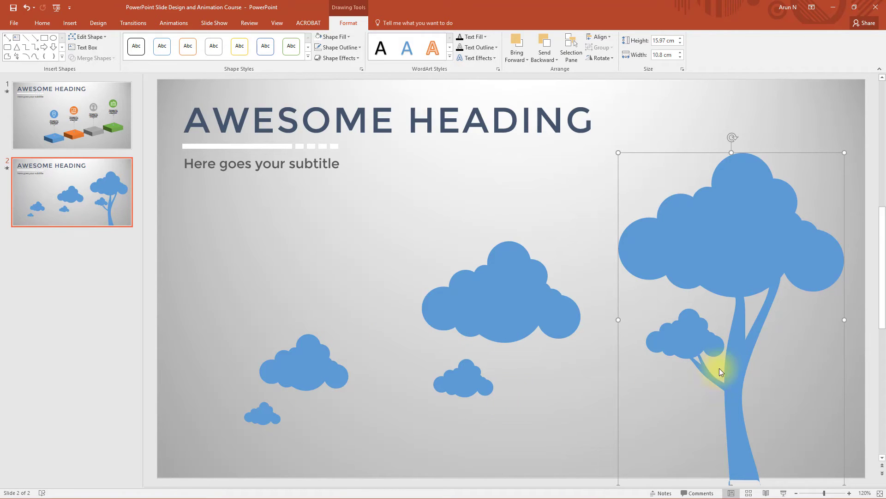
- Delete the four loose clouds from slide 2
{"action": "left_click", "coordinate": [480, 310]}
{"action": "left_click", "coordinate": [464, 368], "text": "shift"}
{"action": "left_click", "coordinate": [305, 366], "text": "shift"}
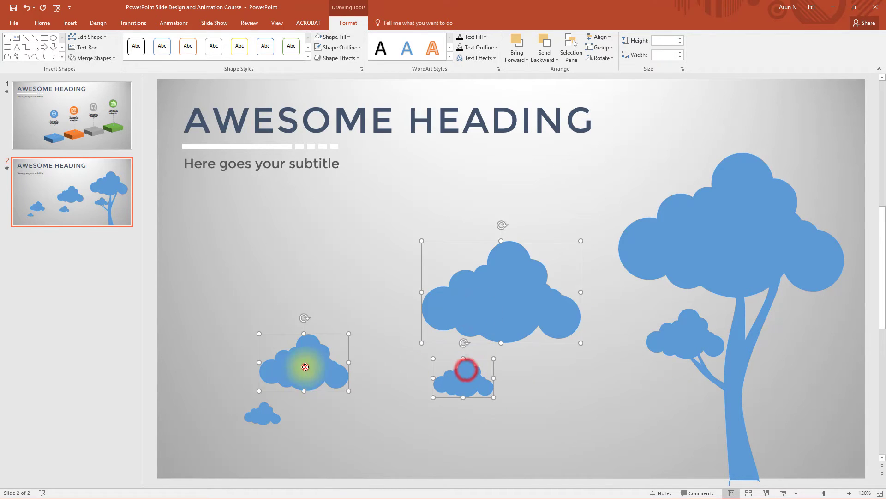
{"action": "left_click", "coordinate": [262, 410], "text": "shift"}
{"action": "key", "text": "Delete"}
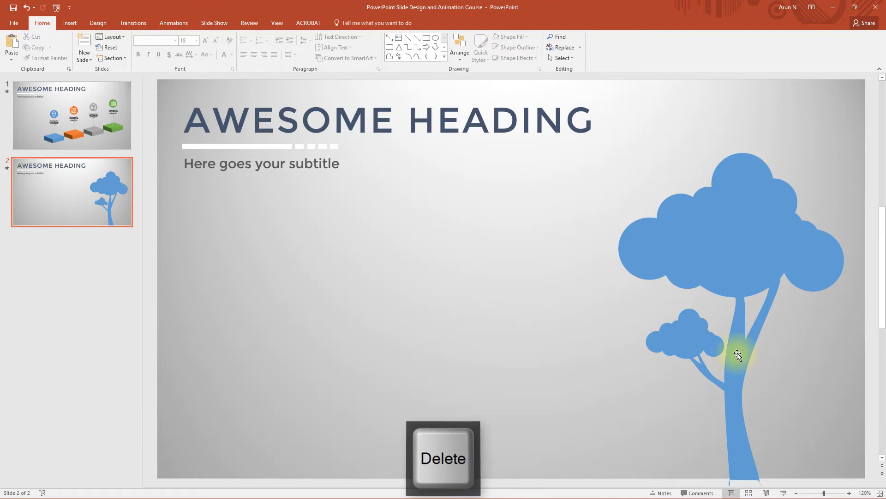
- Duplicate the tree to the left and shrink the copy into a small tree near the left edge
{"action": "left_click_drag", "start_coordinate": [729, 360], "coordinate": [259, 365]}
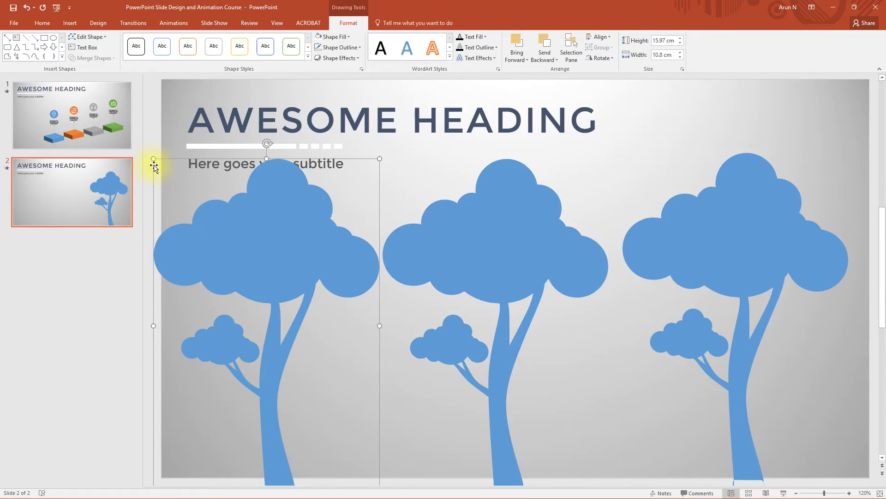
{"action": "left_click_drag", "start_coordinate": [152, 159], "coordinate": [298, 388]}
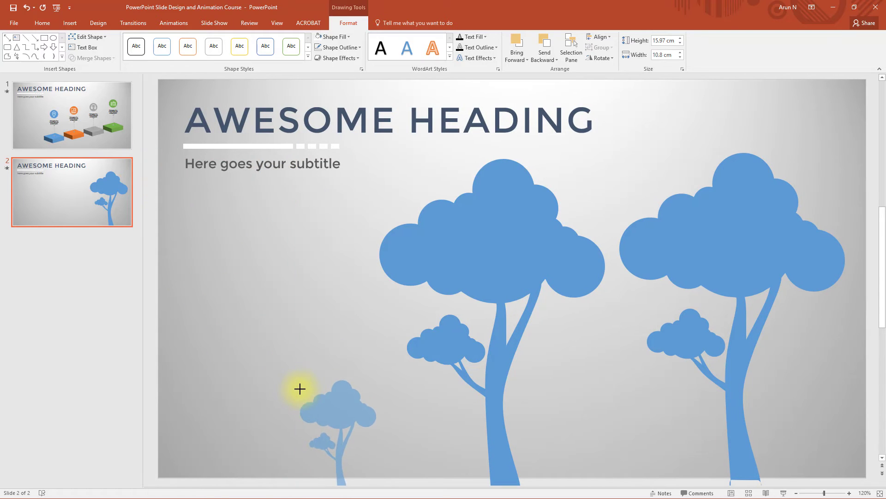
{"action": "left_click_drag", "start_coordinate": [340, 442], "coordinate": [261, 430]}
- Shrink the middle tree to 11.57 by 7.82 cm and shift it slightly left
{"action": "left_click", "coordinate": [485, 289]}
{"action": "left_click_drag", "start_coordinate": [376, 159], "coordinate": [458, 272]}
{"action": "left_click_drag", "start_coordinate": [519, 317], "coordinate": [460, 309]}
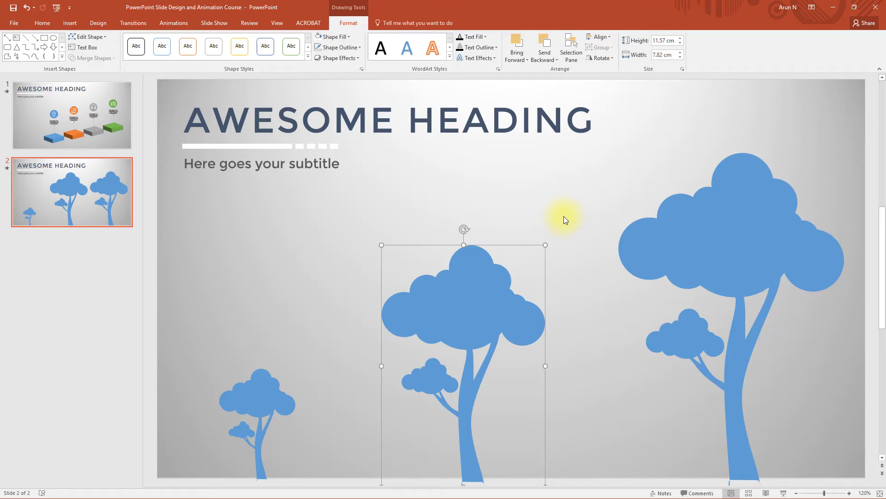
{"action": "left_click", "coordinate": [735, 218]}
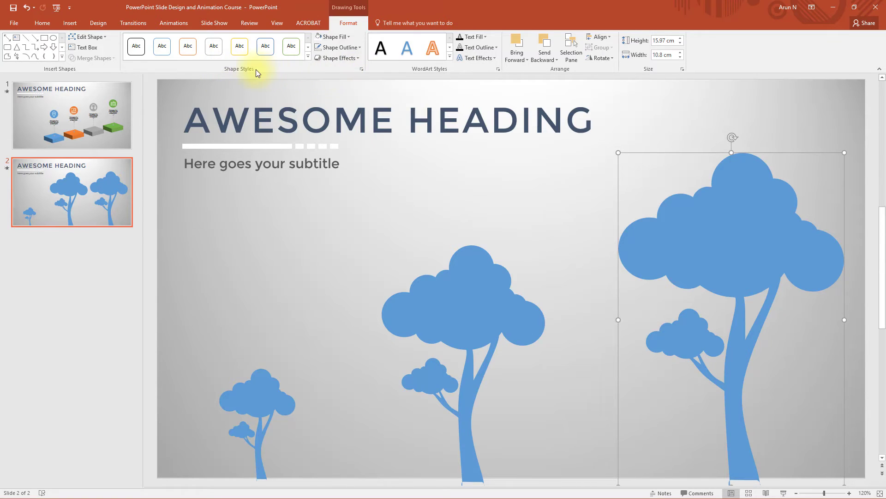
- Give the large right tree a picture or texture fill and start an online picture search
{"action": "left_click", "coordinate": [361, 69]}
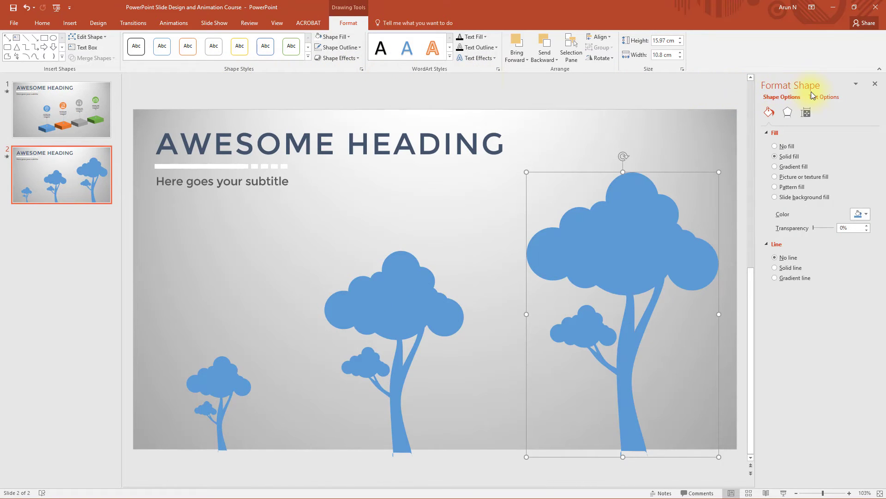
{"action": "right_click", "coordinate": [636, 219]}
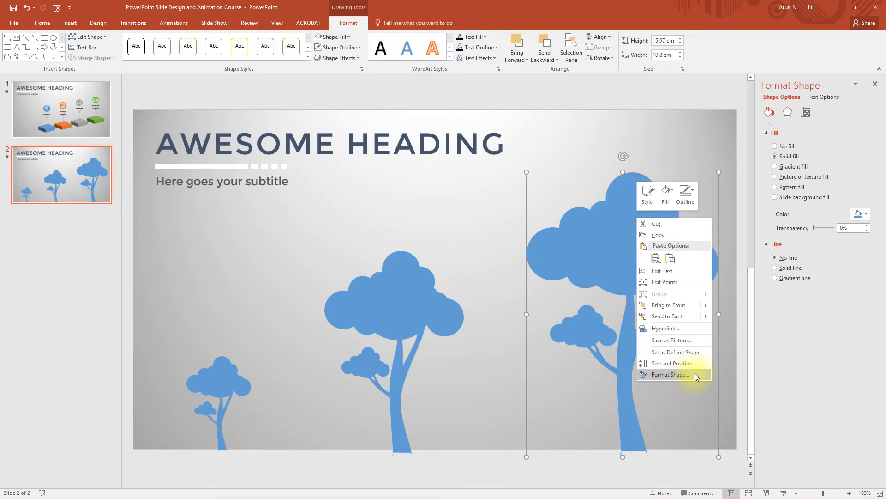
{"action": "left_click", "coordinate": [861, 353]}
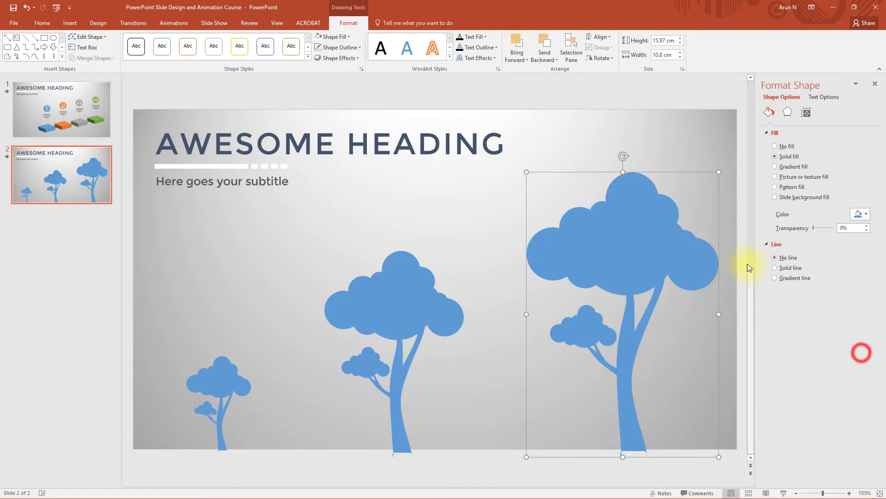
{"action": "left_click", "coordinate": [776, 177]}
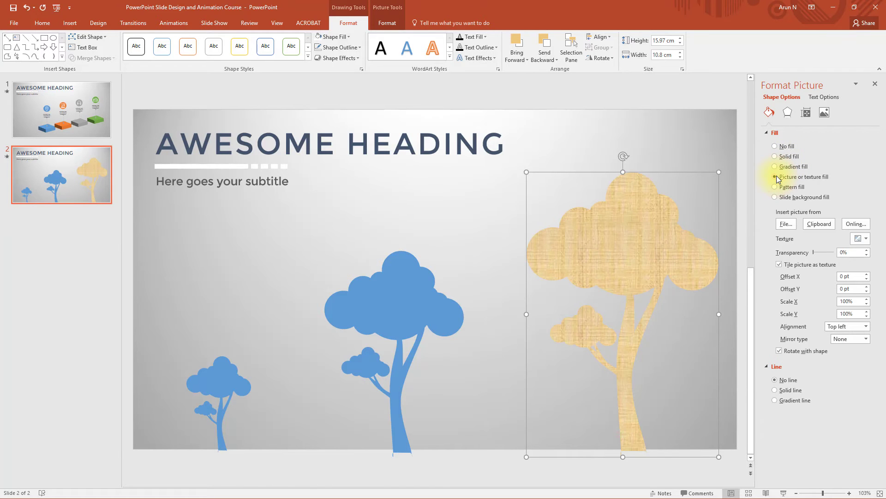
{"action": "left_click", "coordinate": [857, 224]}
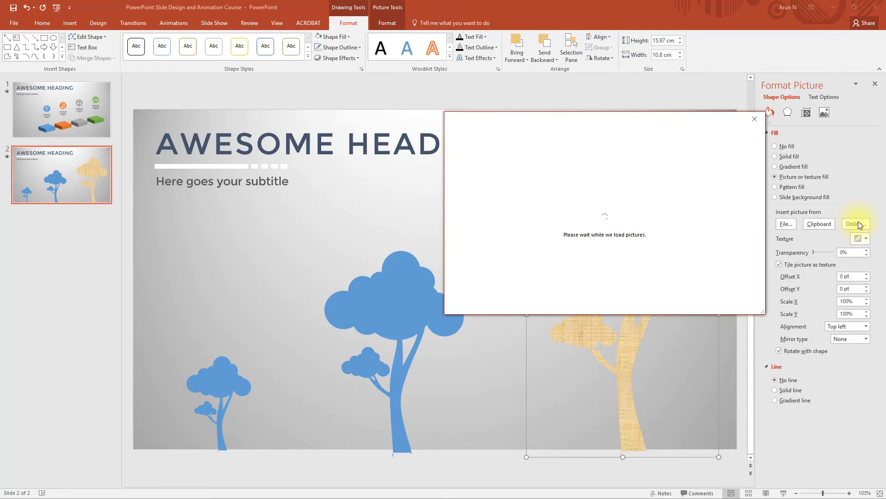
- Fill the large tree with a Creative Commons lake-and-forest photo from a Bing 'nature' search
{"action": "left_click_drag", "start_coordinate": [678, 122], "coordinate": [503, 113]}
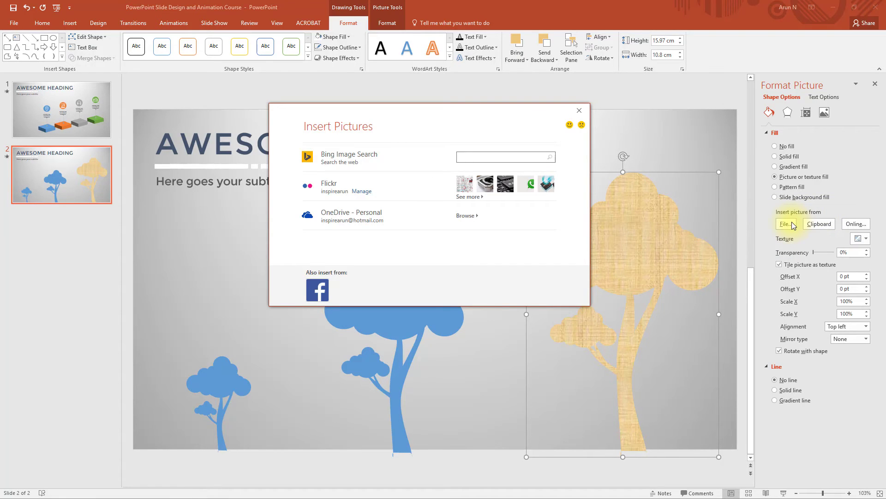
{"action": "left_click", "coordinate": [470, 156]}
{"action": "type", "text": "nature"}
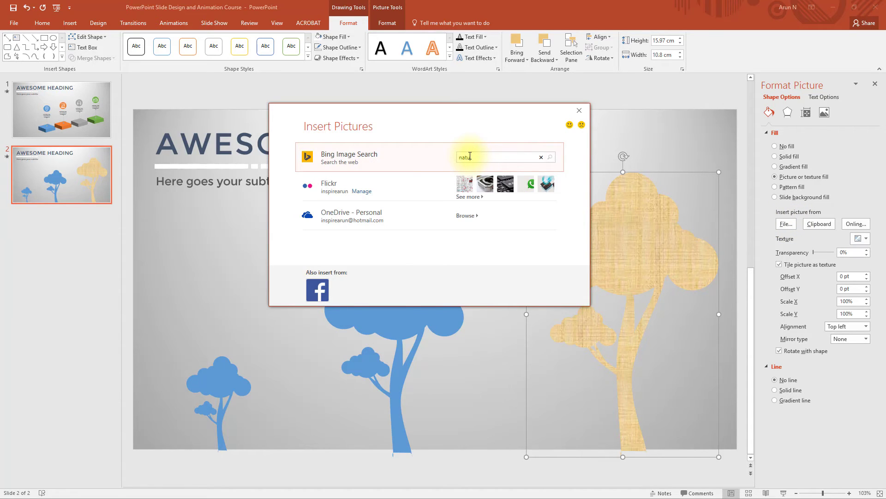
{"action": "key", "text": "Return"}
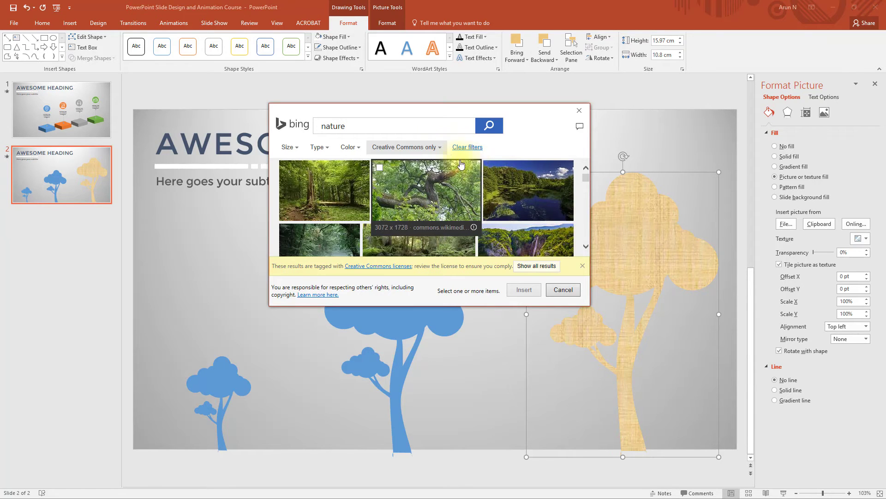
{"action": "left_click", "coordinate": [441, 148]}
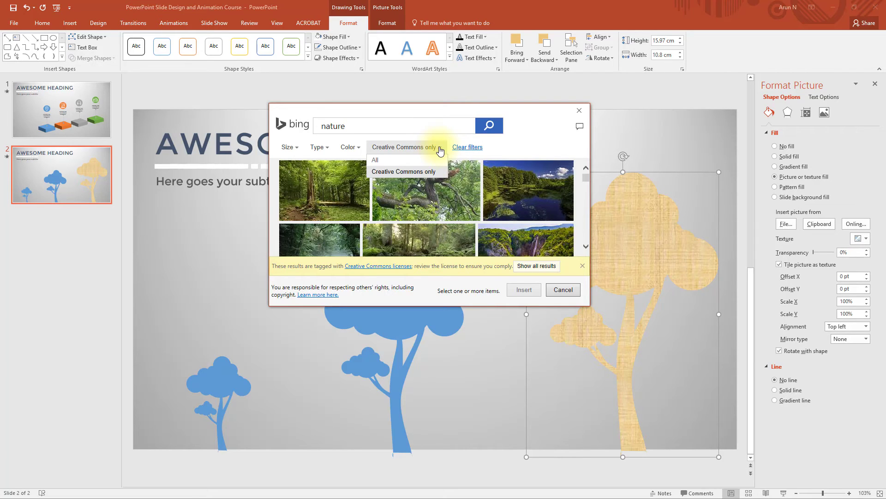
{"action": "left_click", "coordinate": [441, 148]}
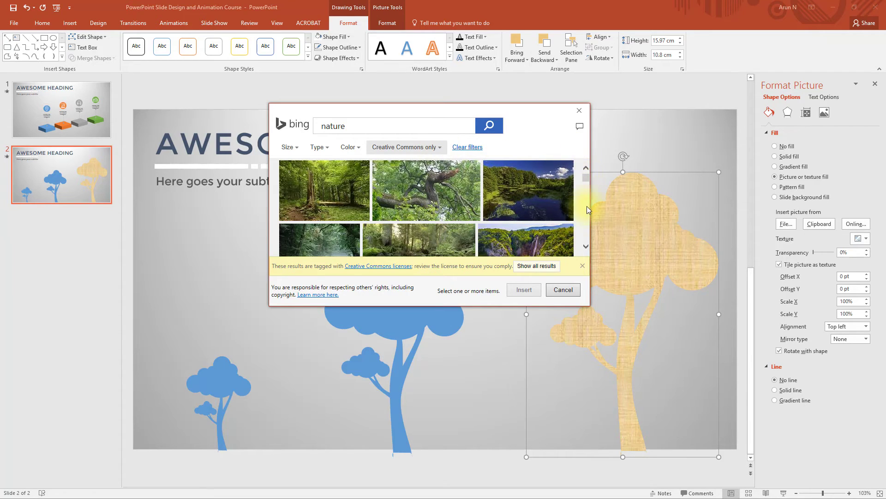
{"action": "left_click_drag", "start_coordinate": [588, 306], "coordinate": [599, 421]}
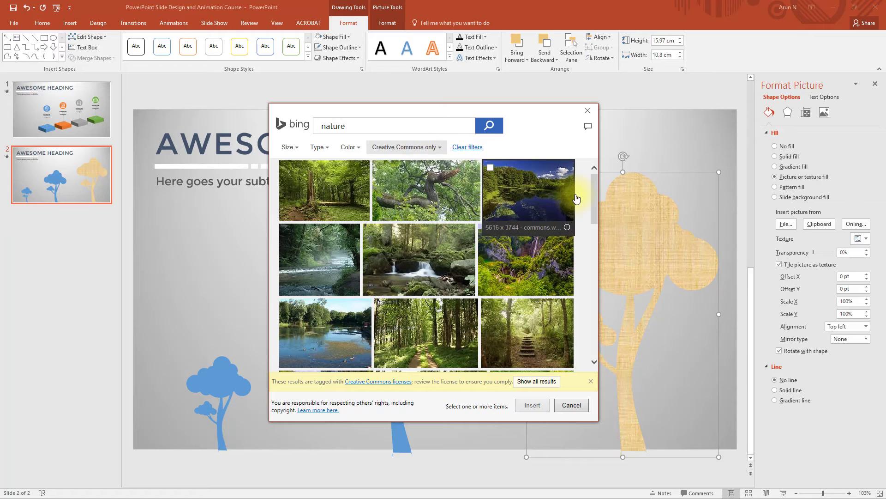
{"action": "left_click", "coordinate": [490, 168]}
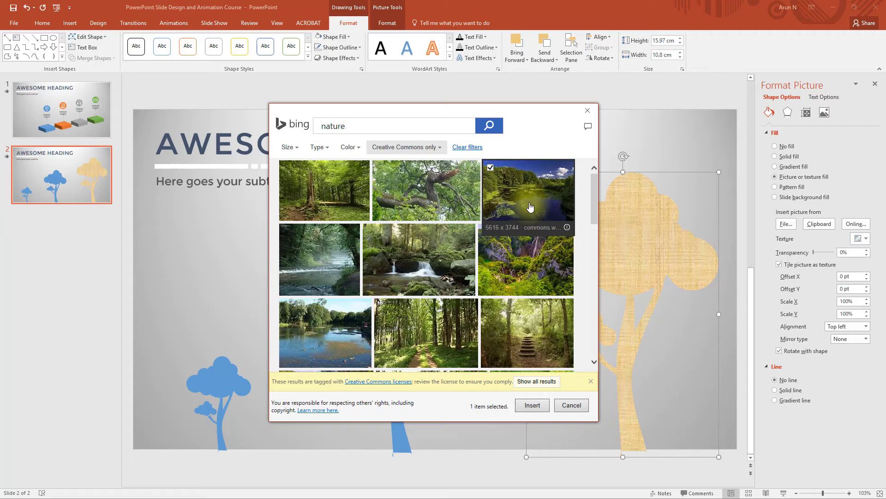
{"action": "left_click", "coordinate": [531, 404]}
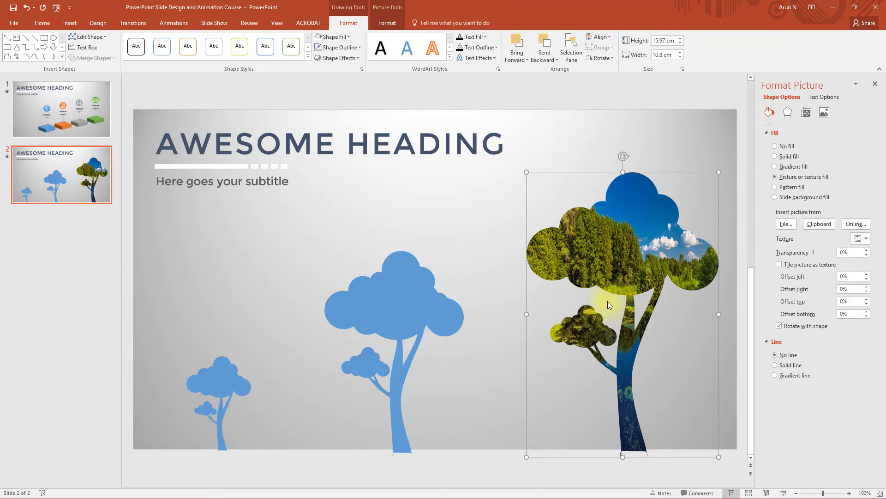
- Fill the middle tree with the turquoise lake photo from a Bing 'nature' search
{"action": "left_click", "coordinate": [405, 307]}
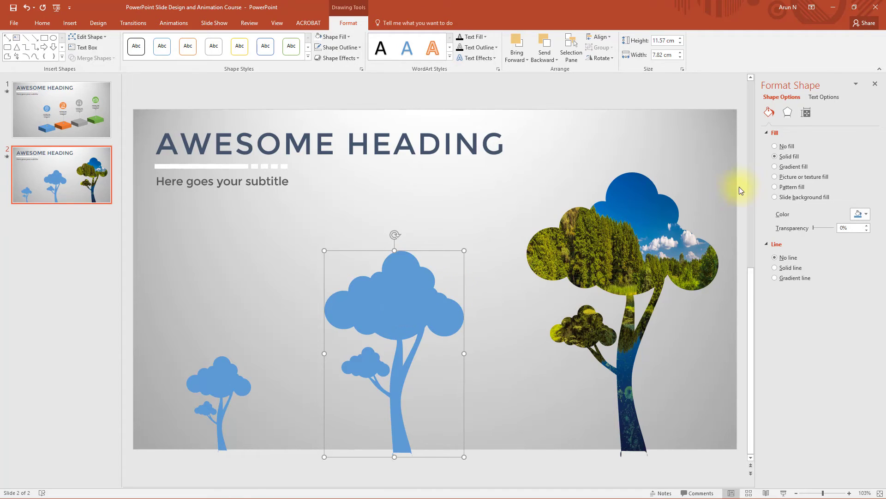
{"action": "left_click", "coordinate": [773, 176]}
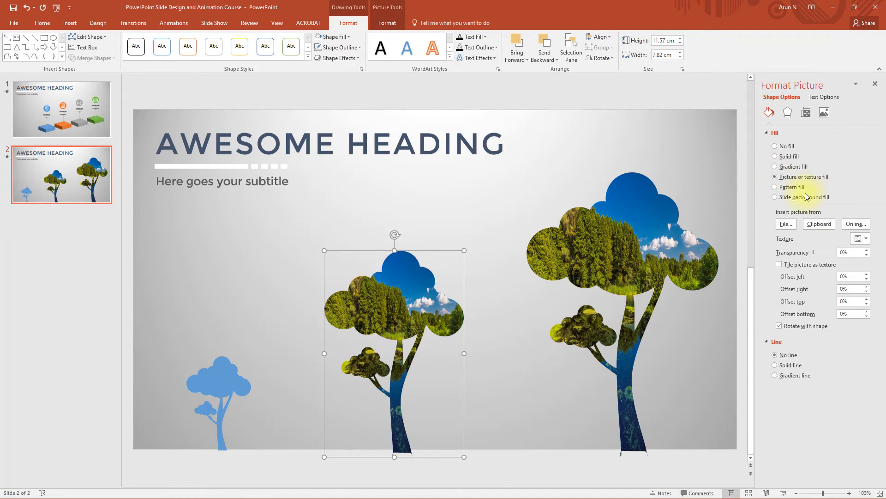
{"action": "left_click", "coordinate": [855, 222]}
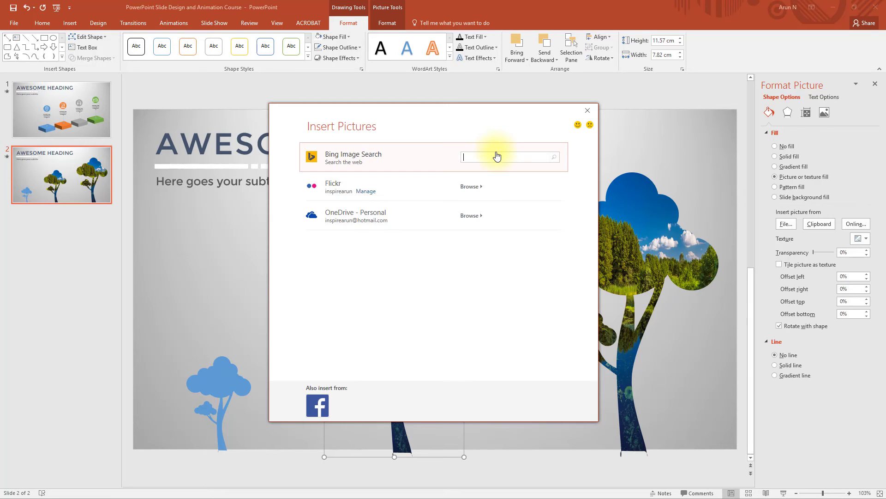
{"action": "type", "text": "nature"}
{"action": "key", "text": "Return"}
{"action": "left_click", "coordinate": [347, 303]}
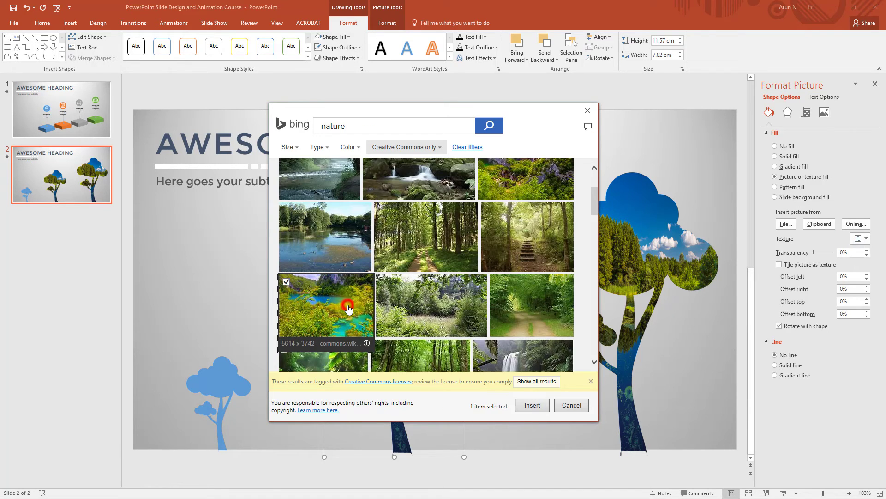
{"action": "left_click", "coordinate": [532, 405]}
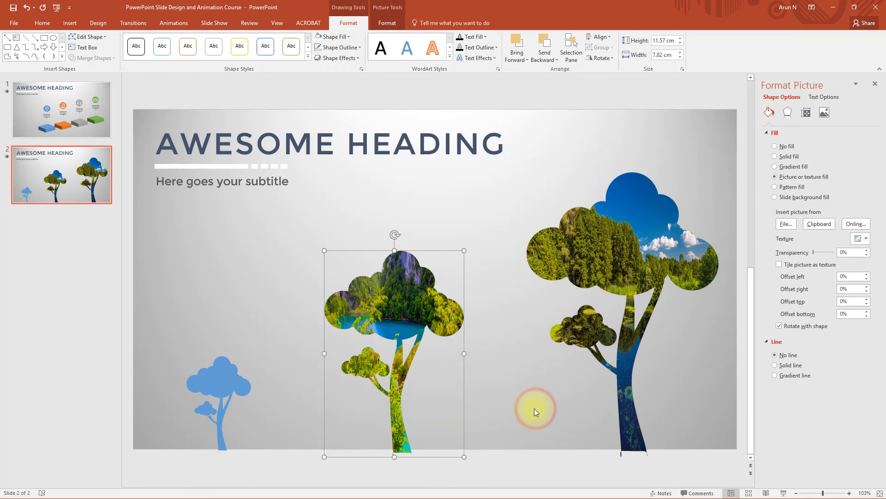
- Fill the small left tree with a green forest photo from the online search
{"action": "key", "text": "Tab"}
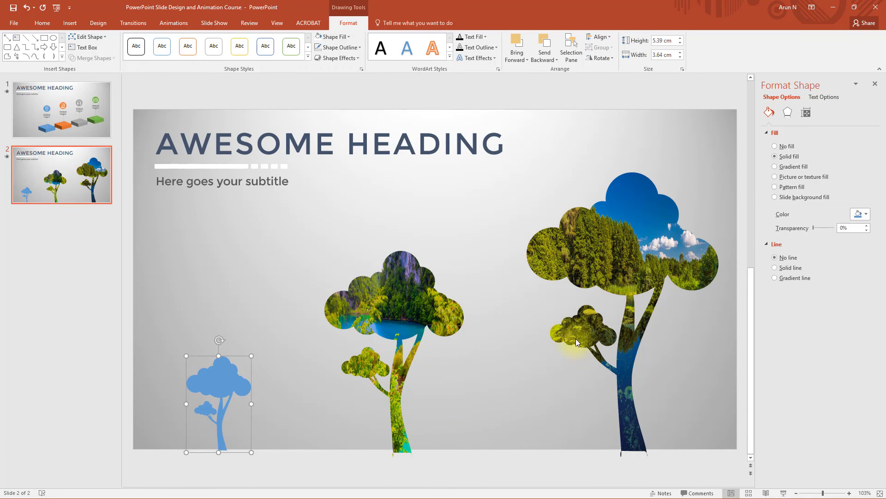
{"action": "left_click", "coordinate": [807, 178]}
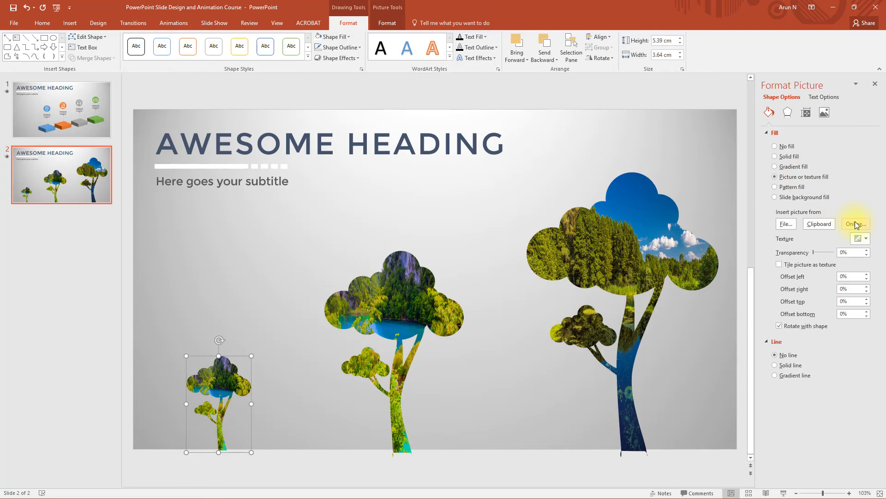
{"action": "left_click", "coordinate": [855, 224]}
{"action": "scroll", "coordinate": [356, 211], "scroll_direction": "down", "scroll_amount": 5}
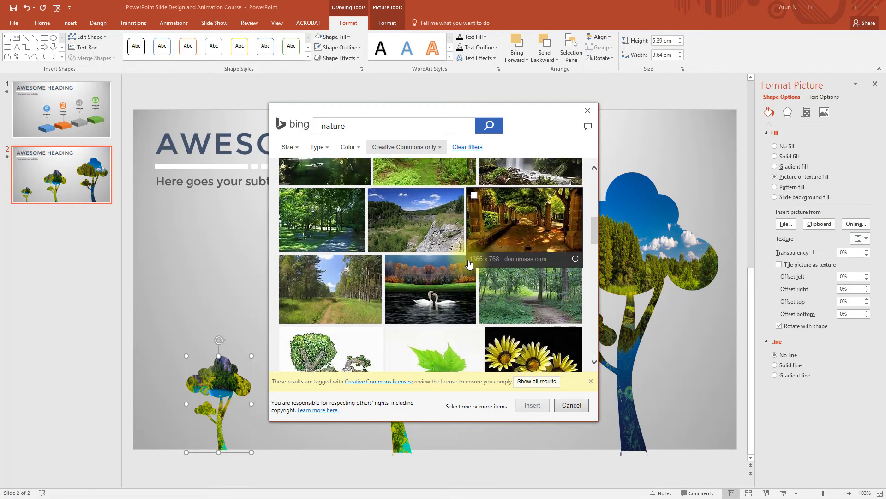
{"action": "left_click", "coordinate": [340, 199]}
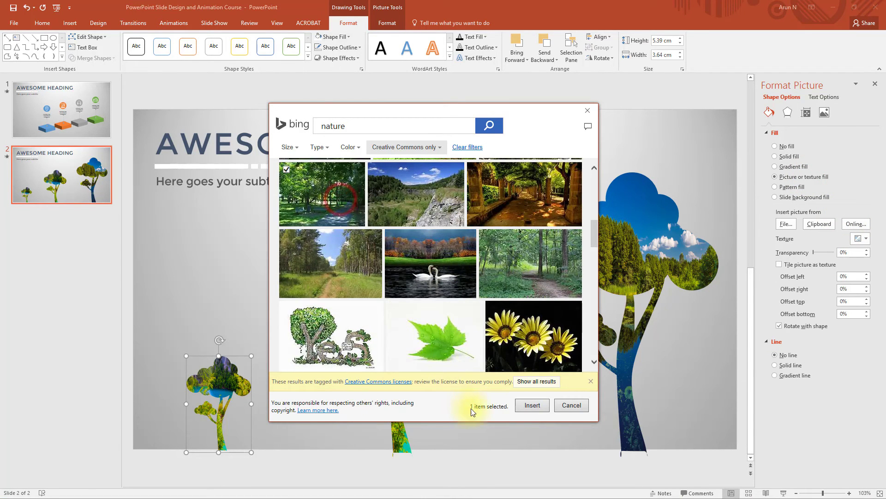
{"action": "left_click", "coordinate": [524, 405]}
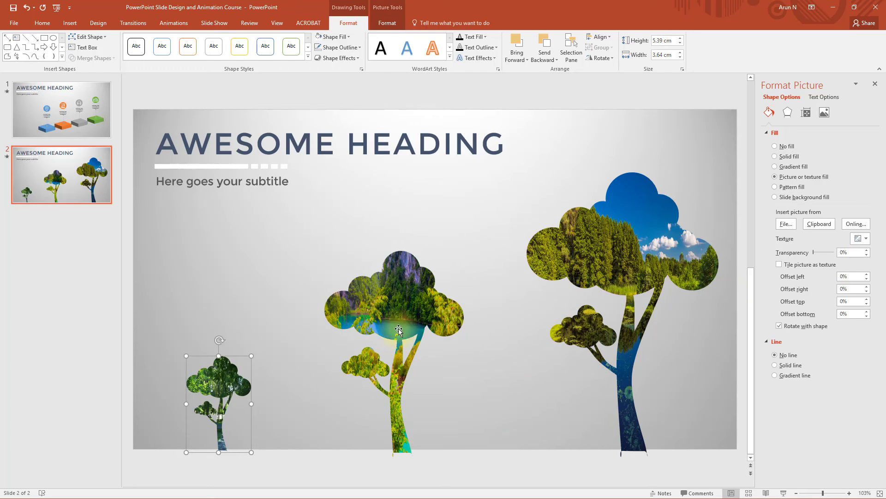
{"action": "key", "text": "Escape"}
- Shift the middle and small trees to the right for more even spacing
{"action": "left_click_drag", "start_coordinate": [412, 314], "coordinate": [446, 316]}
{"action": "left_click", "coordinate": [221, 381]}
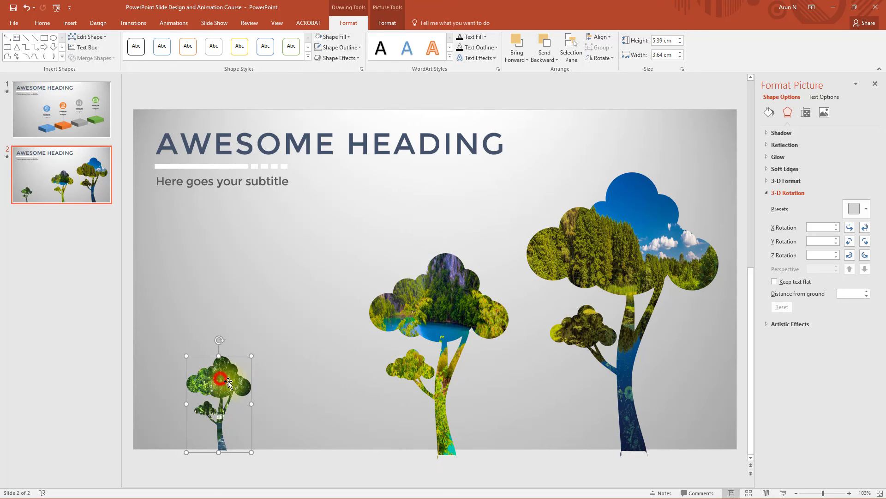
{"action": "left_click_drag", "start_coordinate": [221, 380], "coordinate": [292, 386]}
- Close the Format Picture pane and deselect the small tree
{"action": "scroll", "coordinate": [643, 286], "scroll_direction": "down", "scroll_amount": 3}
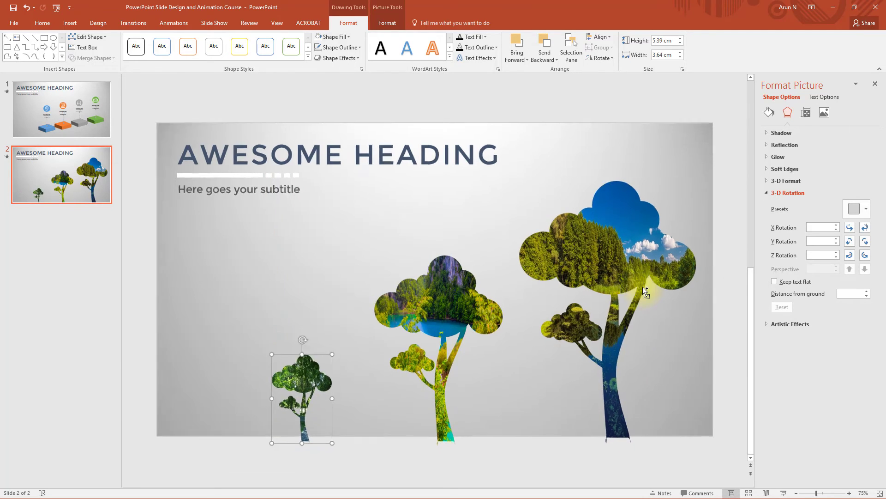
{"action": "scroll", "coordinate": [643, 287], "scroll_direction": "down", "scroll_amount": 2}
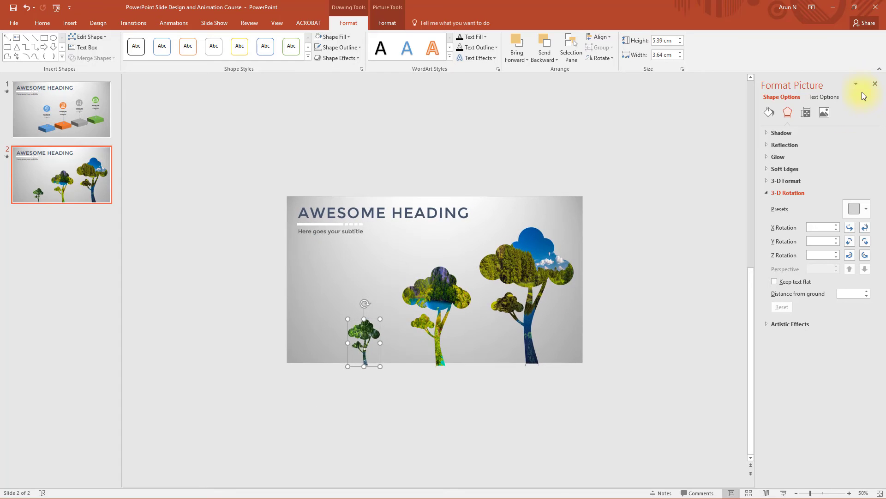
{"action": "left_click", "coordinate": [875, 86]}
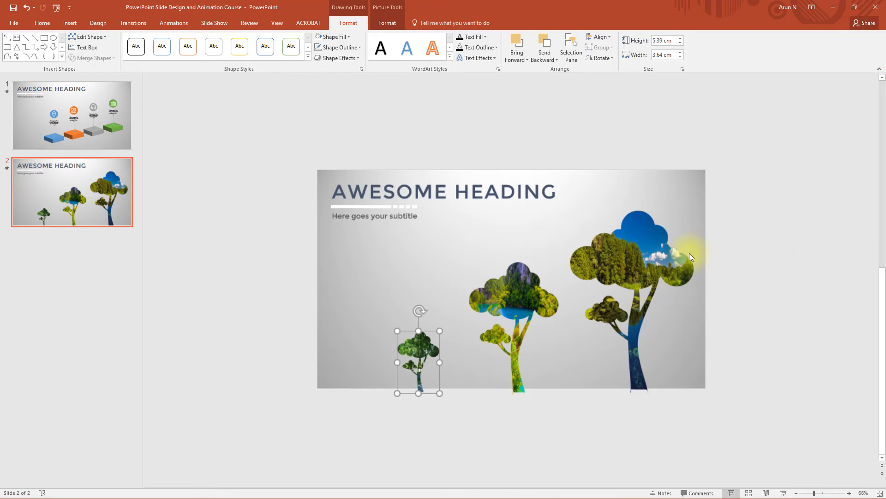
{"action": "scroll", "coordinate": [689, 253], "scroll_direction": "up", "scroll_amount": 2}
{"action": "left_click", "coordinate": [693, 250]}
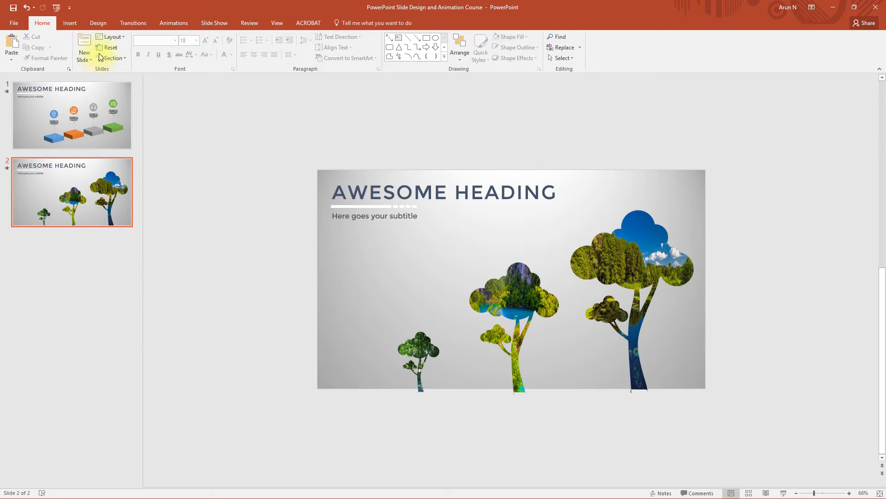
- Add a text box reading 'SAMPLE HEADING 1' above the middle tree
{"action": "left_click", "coordinate": [72, 23]}
{"action": "left_click", "coordinate": [377, 49]}
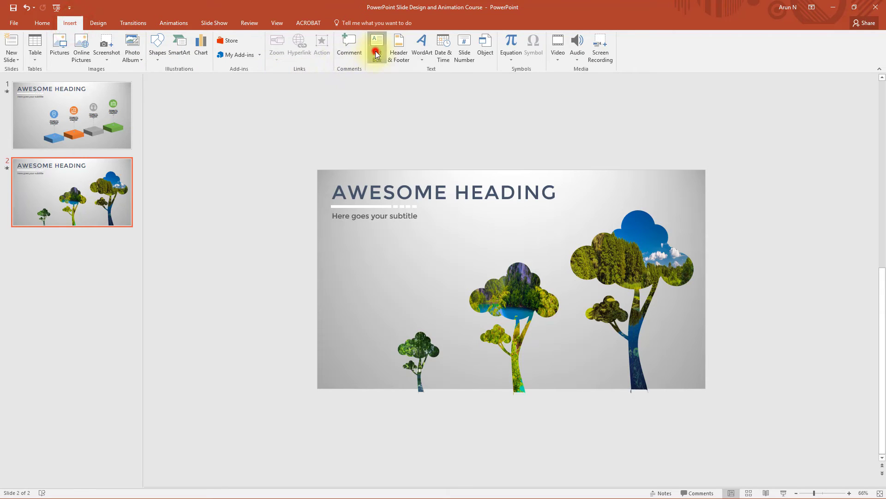
{"action": "left_click", "coordinate": [420, 254]}
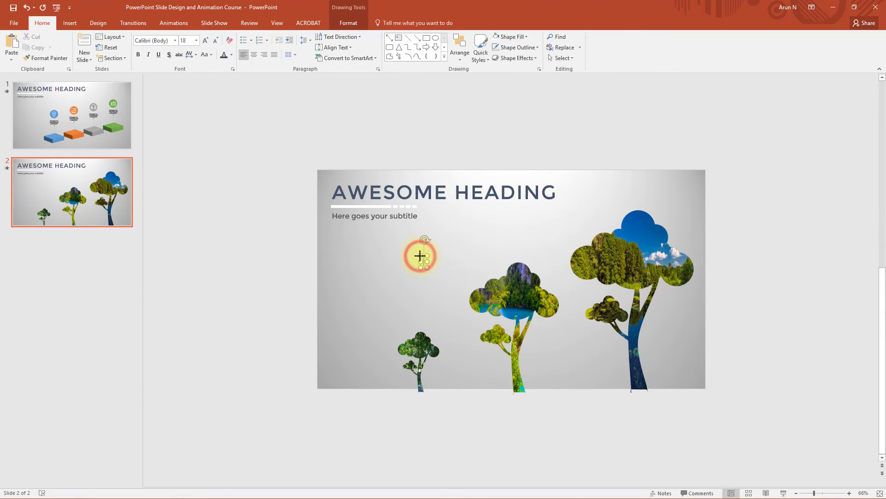
{"action": "type", "text": "SAMPLE"}
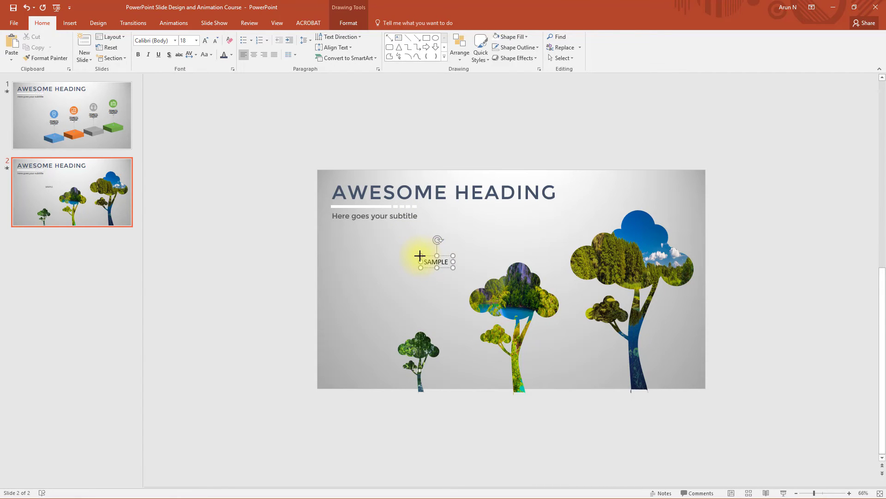
{"action": "type", "text": " HEADING"}
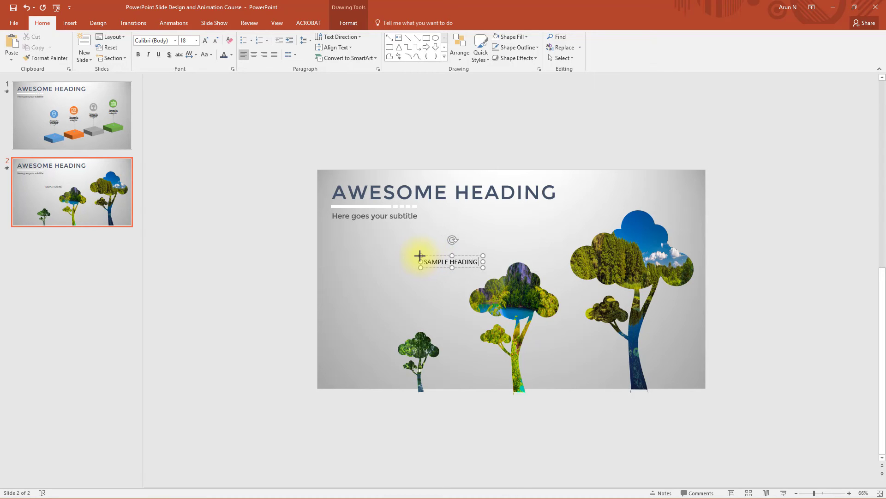
{"action": "key", "text": "BackSpace"}
{"action": "type", "text": "1"}
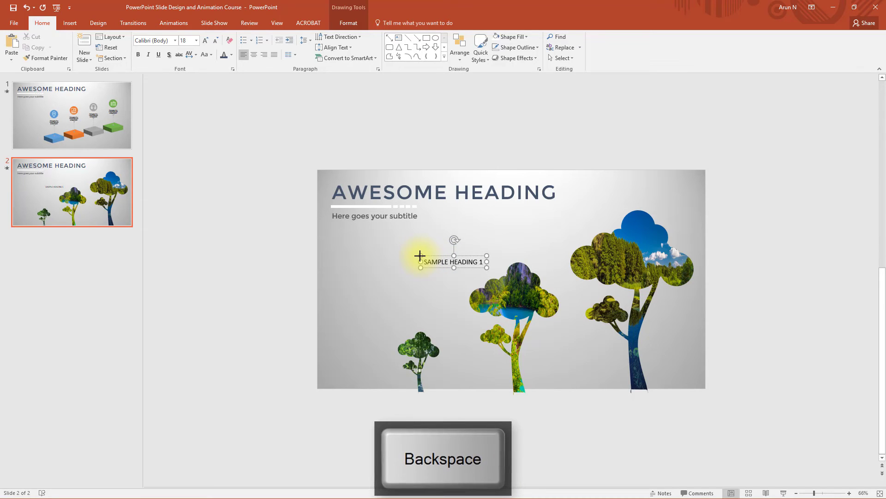
- Make the heading green Montserrat 20 pt with loose spacing and move it above the tall tree
{"action": "left_click", "coordinate": [445, 257]}
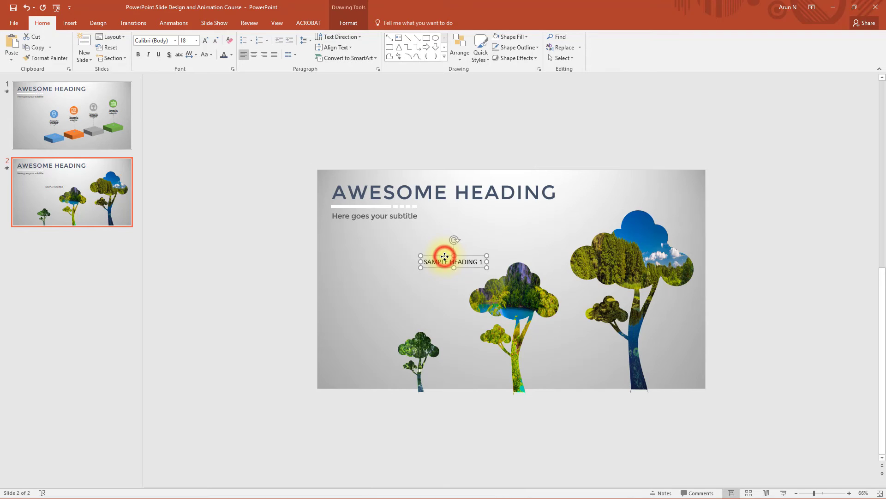
{"action": "left_click", "coordinate": [174, 41]}
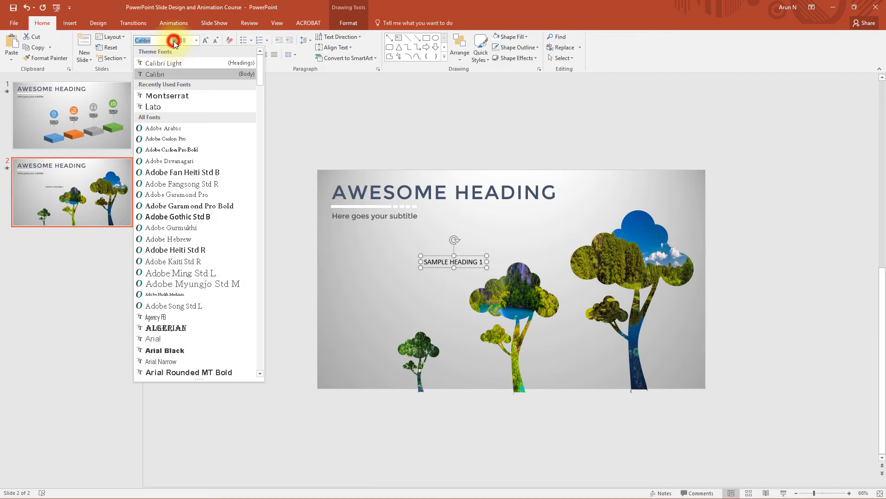
{"action": "left_click", "coordinate": [177, 95]}
{"action": "left_click", "coordinate": [194, 55]}
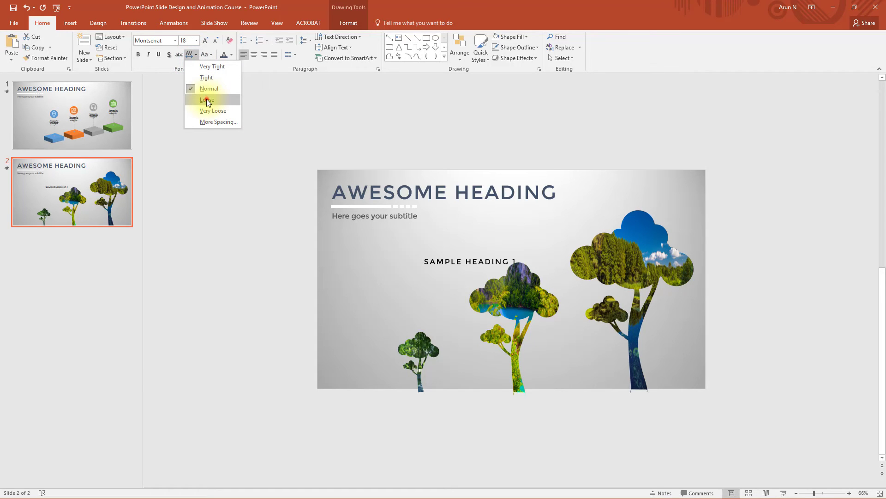
{"action": "left_click", "coordinate": [207, 99]}
{"action": "left_click", "coordinate": [205, 41]}
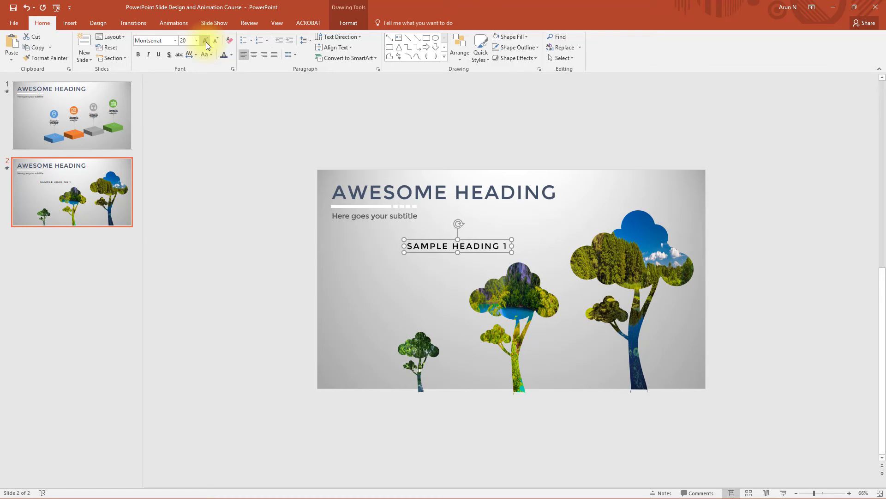
{"action": "left_click", "coordinate": [233, 55]}
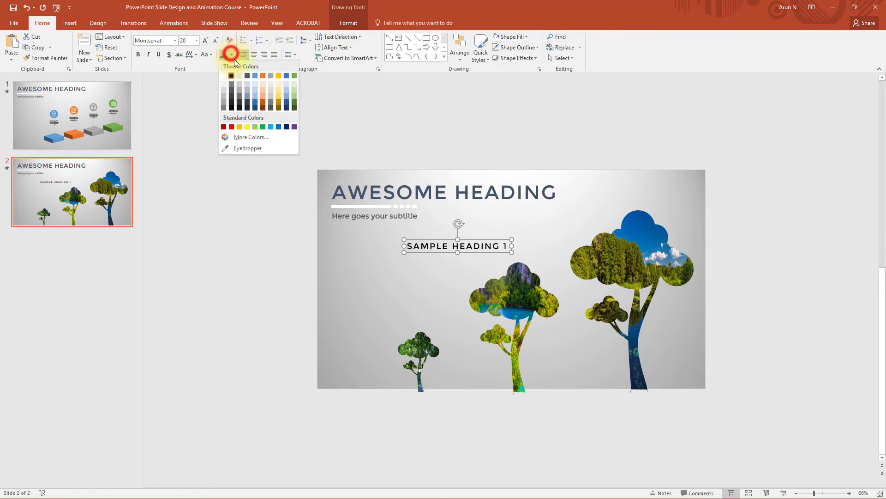
{"action": "left_click", "coordinate": [293, 76]}
{"action": "mouse_move", "coordinate": [512, 245]}
{"action": "left_mouse_down"}
{"action": "mouse_move", "coordinate": [598, 215]}
{"action": "mouse_move", "coordinate": [582, 207]}
{"action": "left_mouse_up"}
{"action": "left_click", "coordinate": [493, 231]}
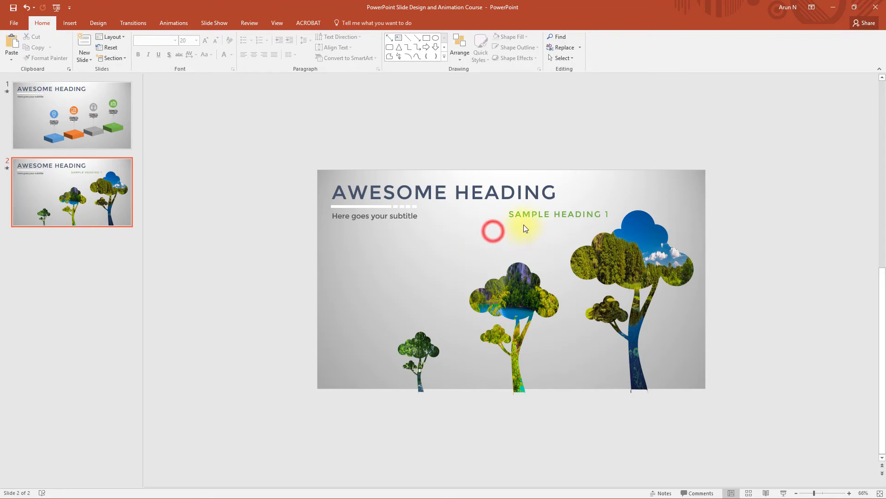
- Add body text 'Here comes the sample text and a few lines to make it look good' under the heading
{"action": "left_click", "coordinate": [69, 22]}
{"action": "left_click", "coordinate": [372, 47]}
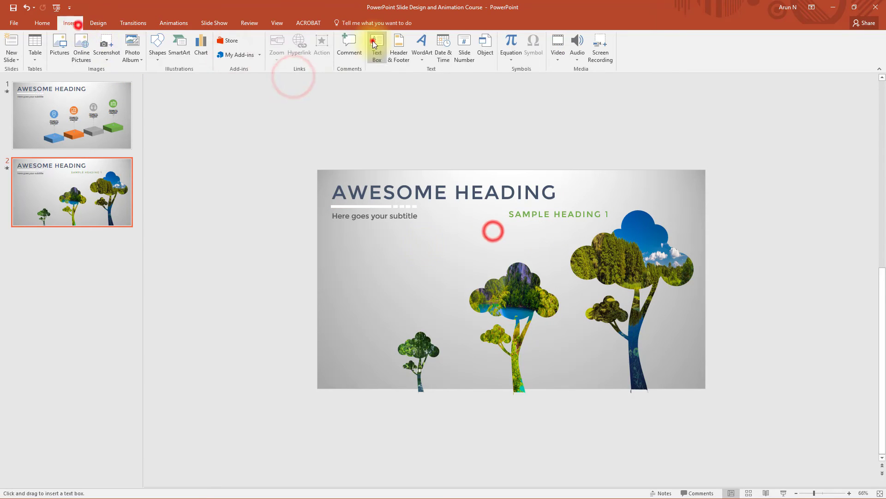
{"action": "left_click", "coordinate": [421, 247]}
{"action": "type", "text": "Here comes the sample text and a few lines to make it look good"}
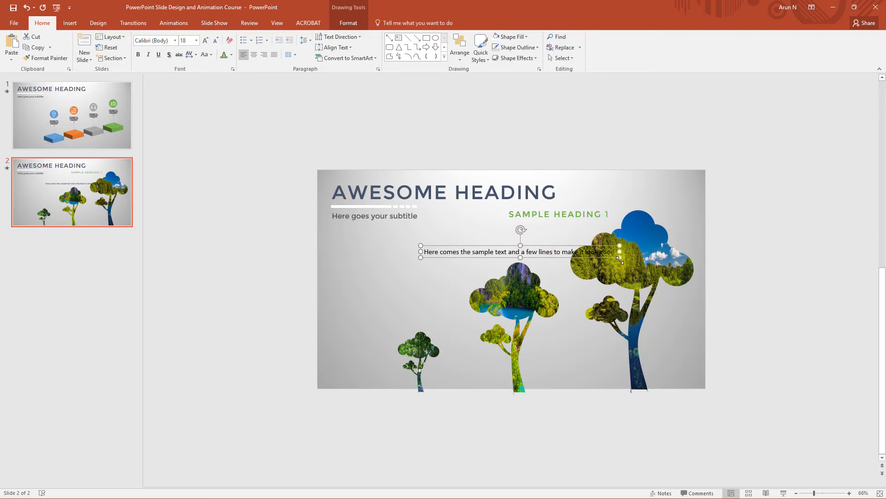
{"action": "left_click_drag", "start_coordinate": [620, 260], "coordinate": [497, 267]}
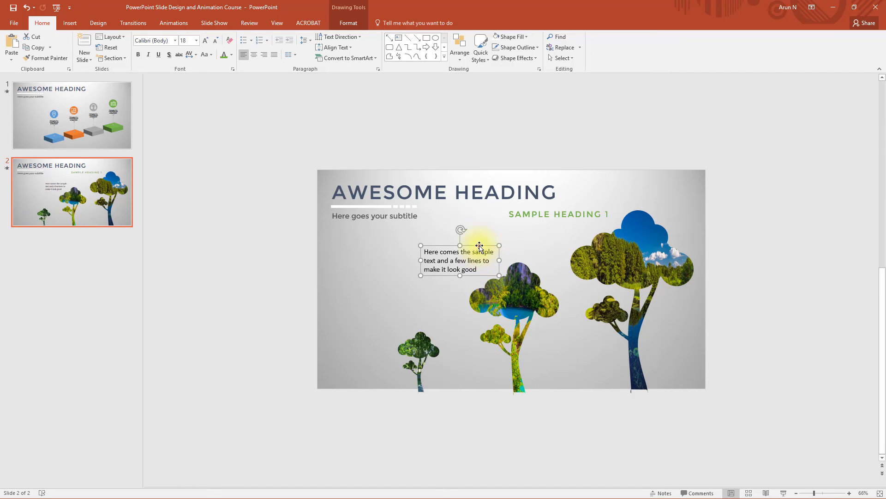
{"action": "left_click_drag", "start_coordinate": [479, 246], "coordinate": [564, 222]}
- Style the body text in a softer dark colour, Lato font, size 16
{"action": "left_click", "coordinate": [232, 55]}
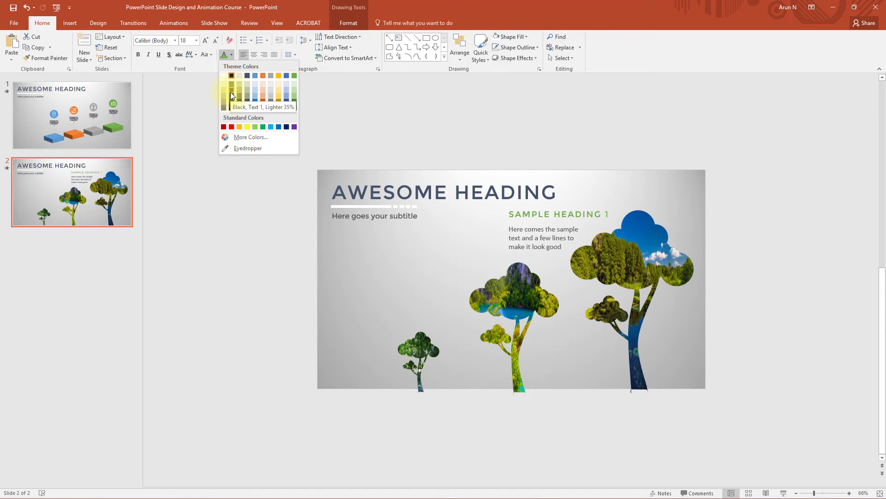
{"action": "left_click", "coordinate": [231, 89]}
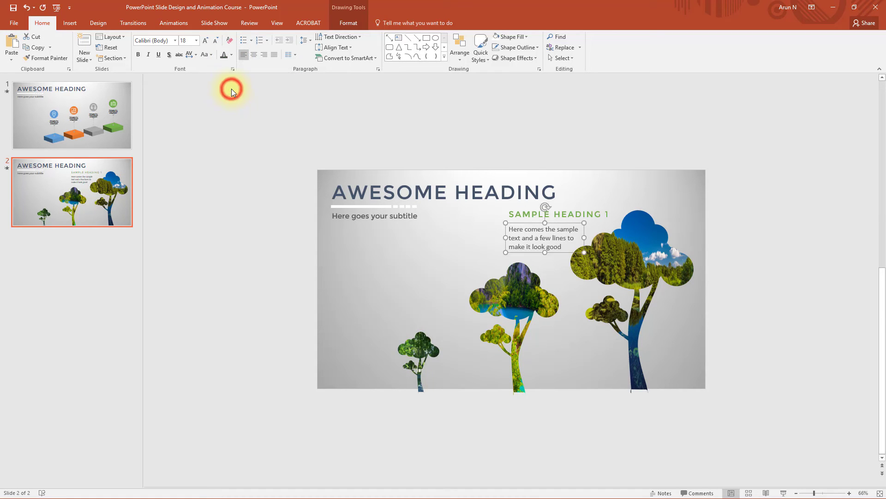
{"action": "left_click", "coordinate": [176, 40]}
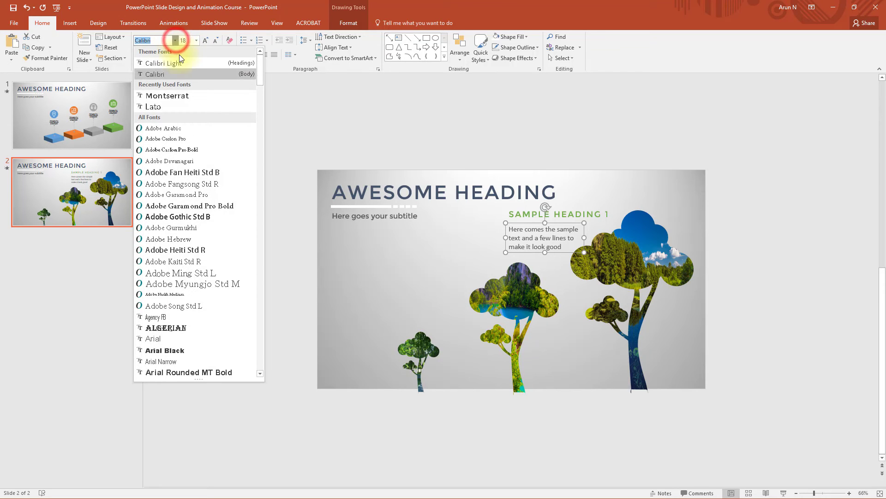
{"action": "left_click", "coordinate": [184, 104]}
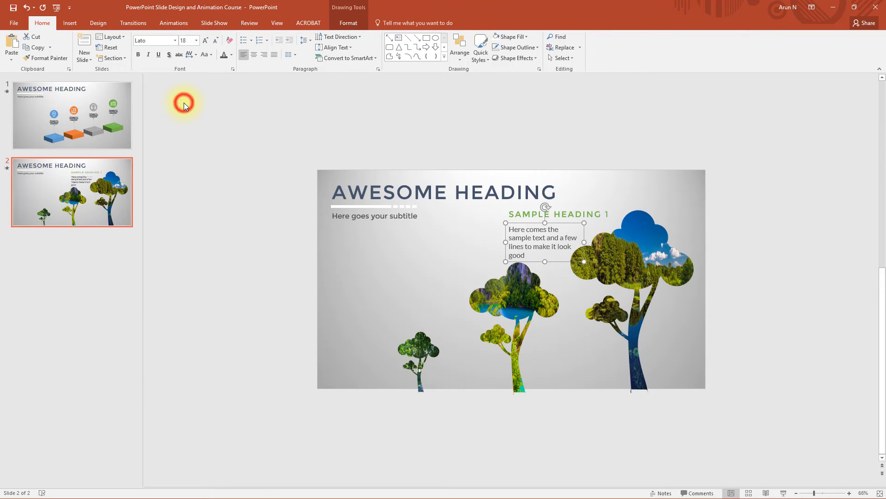
{"action": "left_click", "coordinate": [216, 40]}
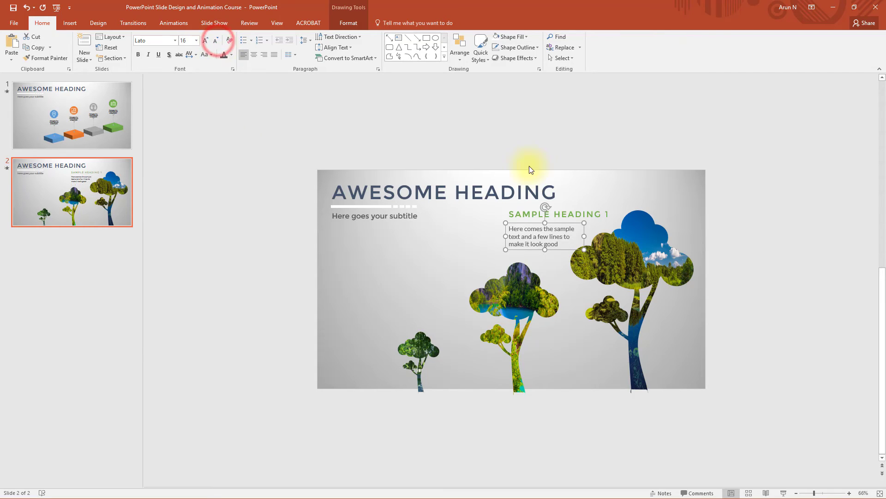
{"action": "left_click", "coordinate": [660, 180]}
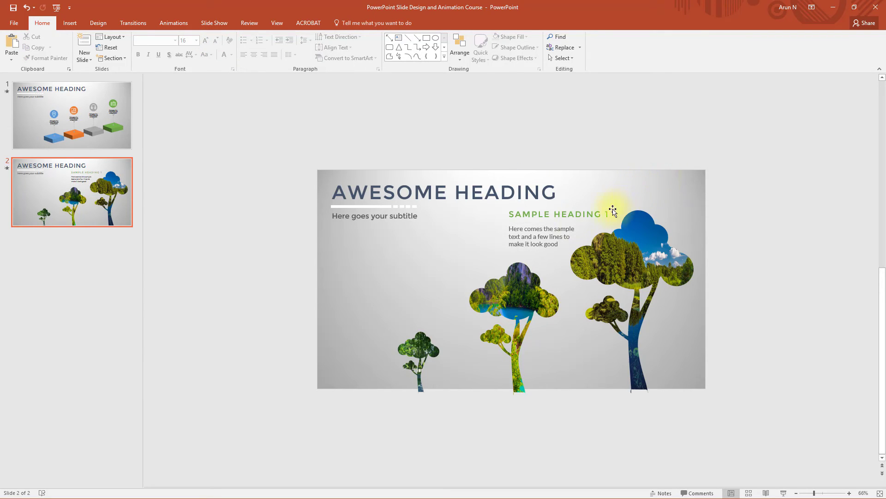
- Widen the body text box to reflow it and nudge heading and body slightly up
{"action": "left_click", "coordinate": [544, 237]}
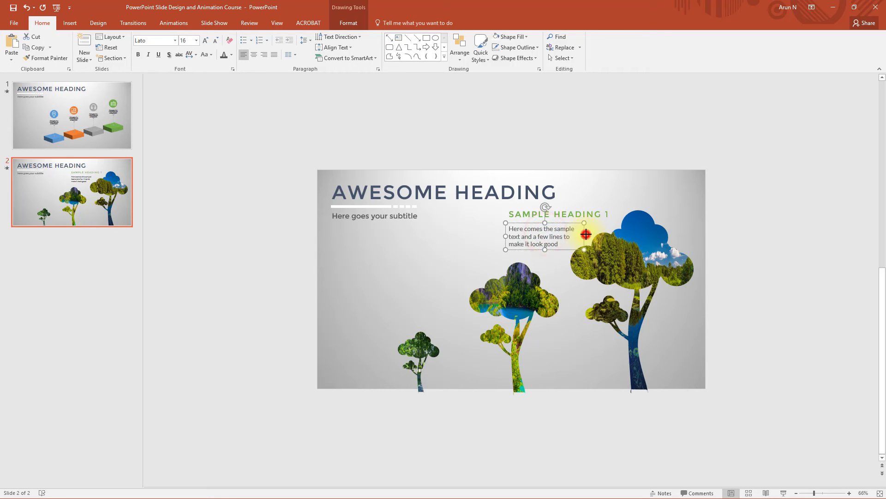
{"action": "left_click_drag", "start_coordinate": [585, 236], "coordinate": [591, 233]}
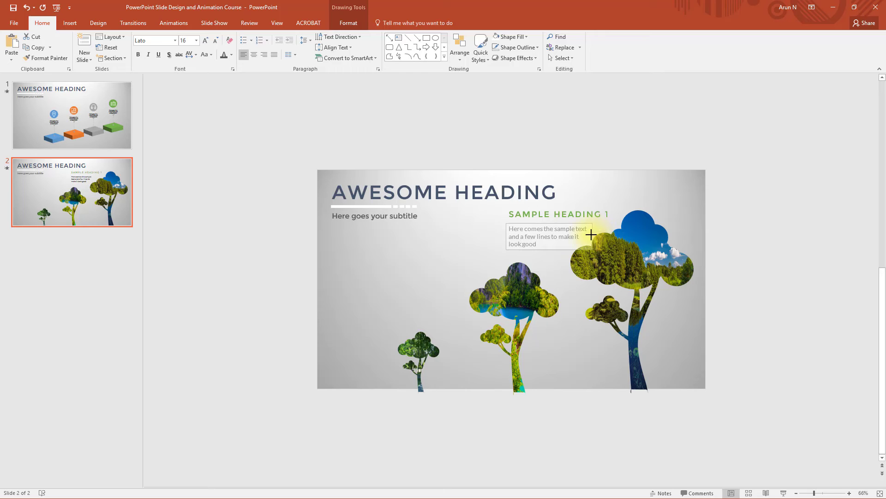
{"action": "left_click", "coordinate": [731, 200]}
{"action": "left_click", "coordinate": [565, 232]}
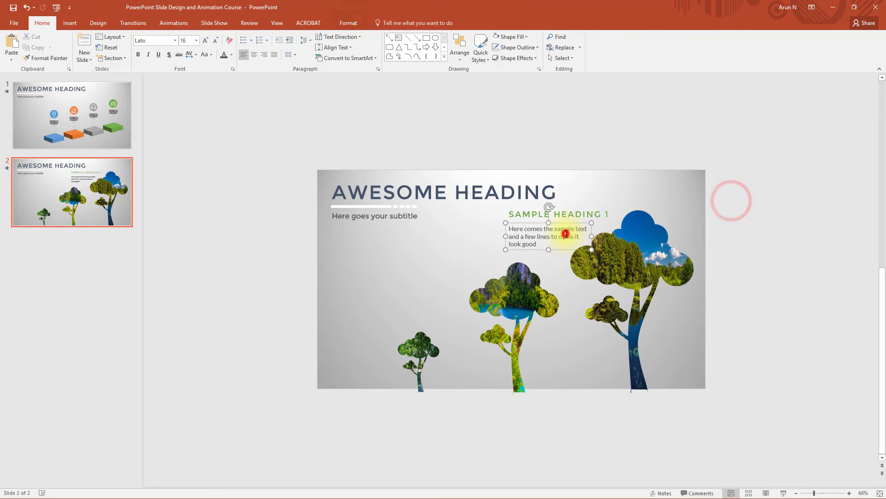
{"action": "left_click", "coordinate": [567, 220]}
{"action": "left_click_drag", "start_coordinate": [566, 221], "coordinate": [564, 218]}
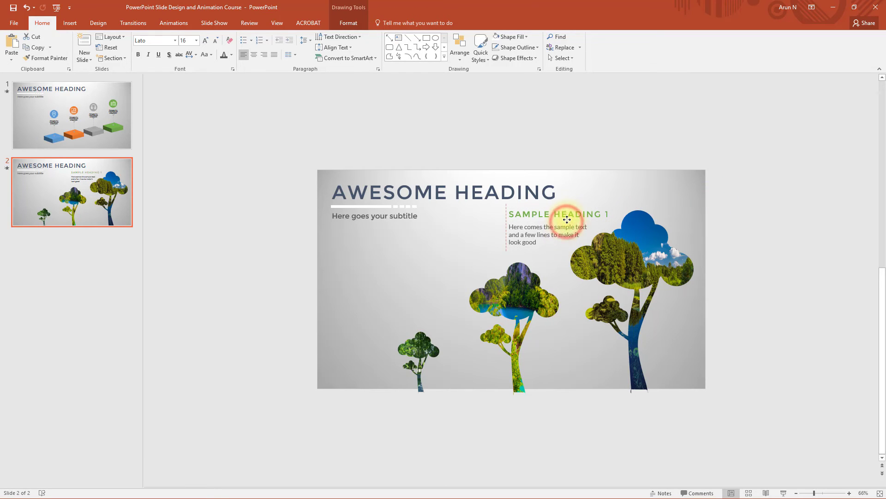
{"action": "left_click", "coordinate": [739, 184]}
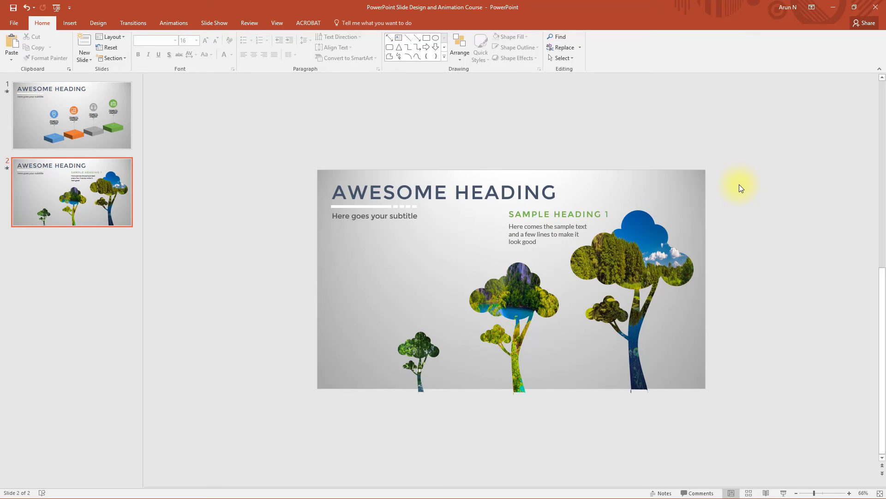
- Draw an elbow double-arrow connector from the heading text down to the small canopy
{"action": "left_click", "coordinate": [96, 121]}
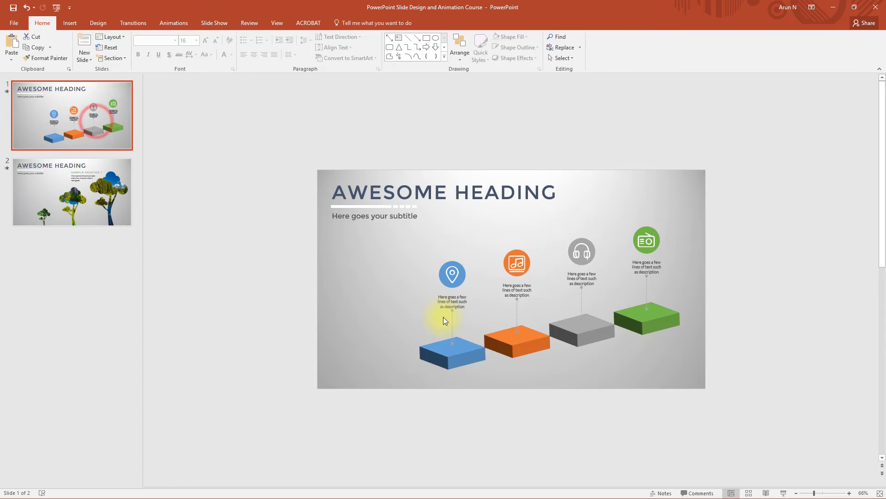
{"action": "left_click", "coordinate": [87, 206]}
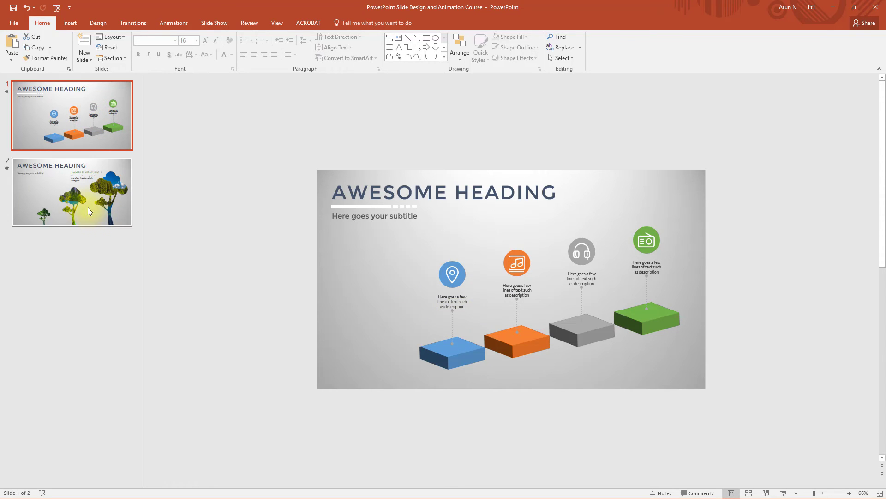
{"action": "left_click", "coordinate": [70, 23]}
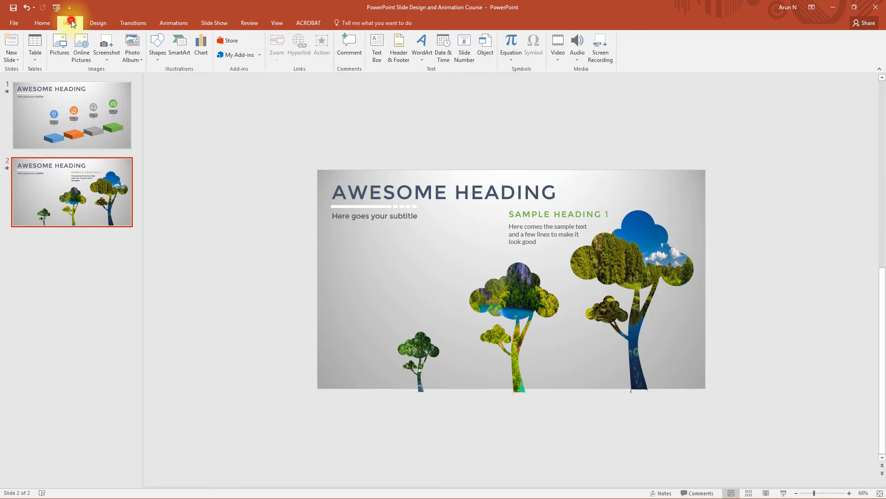
{"action": "left_click", "coordinate": [151, 58]}
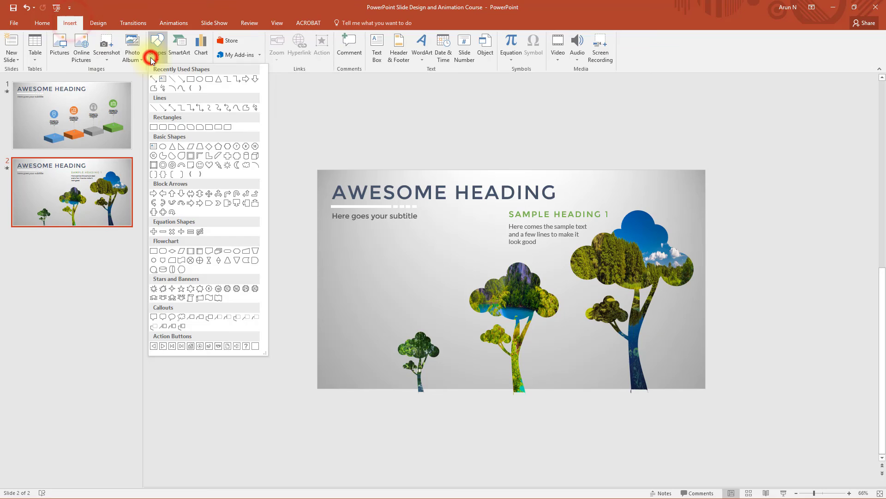
{"action": "left_click", "coordinate": [201, 106]}
{"action": "scroll", "coordinate": [583, 200], "scroll_direction": "up", "scroll_amount": 8, "text": "ctrl"}
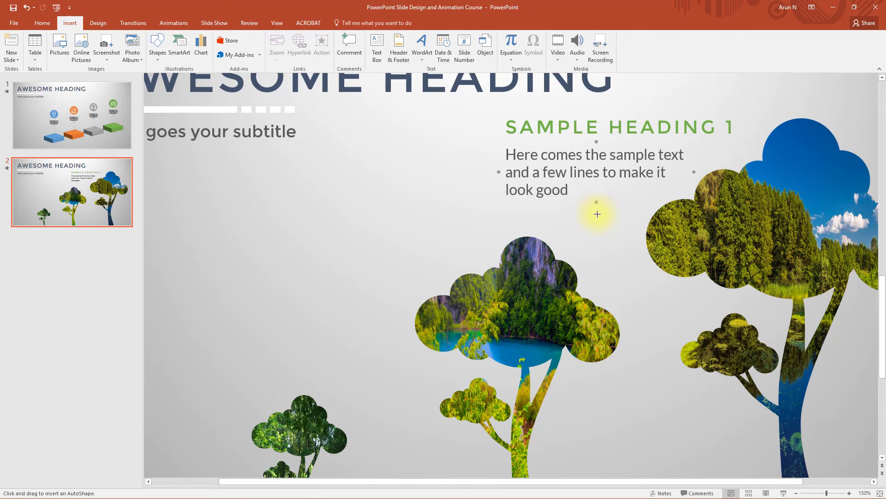
{"action": "mouse_move", "coordinate": [597, 203]}
{"action": "left_mouse_down"}
{"action": "mouse_move", "coordinate": [603, 230]}
{"action": "mouse_move", "coordinate": [663, 269]}
{"action": "mouse_move", "coordinate": [665, 323]}
{"action": "mouse_move", "coordinate": [679, 356]}
{"action": "left_mouse_up"}
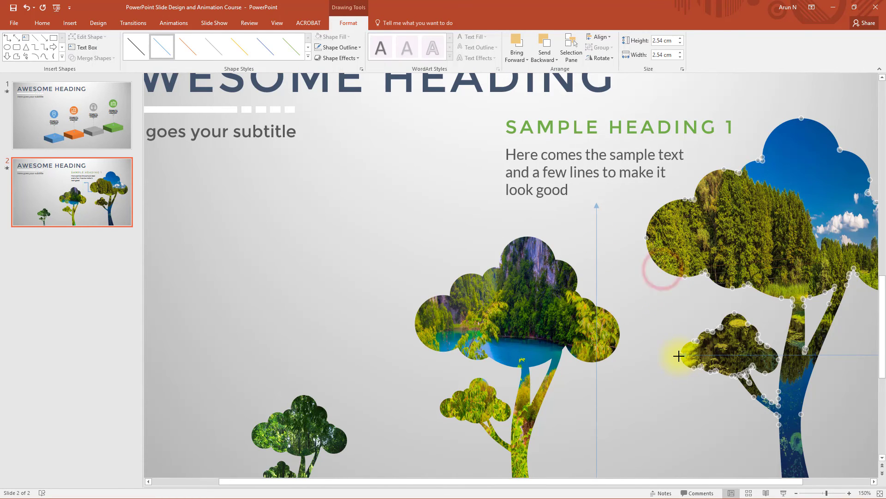
- Reshape the connector's bend, raising its horizontal run and shifting it left
{"action": "scroll", "coordinate": [679, 356], "scroll_direction": "down", "scroll_amount": 5, "text": "ctrl"}
{"action": "left_click_drag", "start_coordinate": [686, 464], "coordinate": [684, 357]}
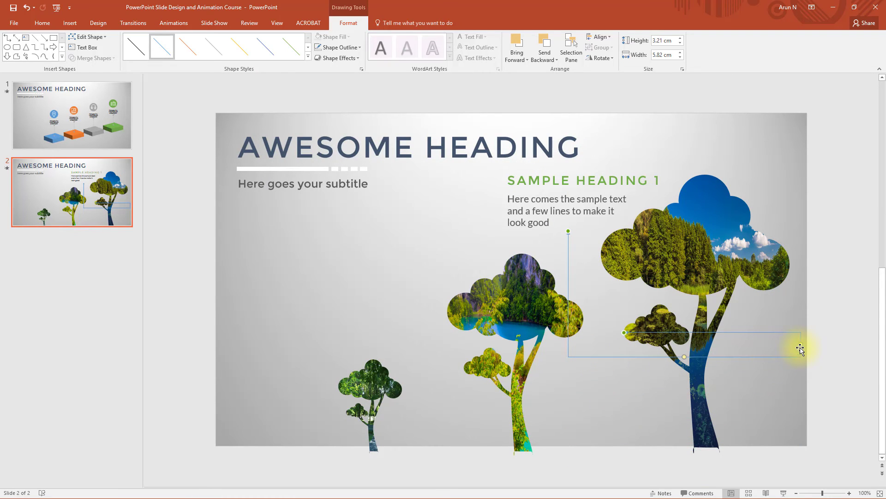
{"action": "left_click_drag", "start_coordinate": [801, 344], "coordinate": [602, 288]}
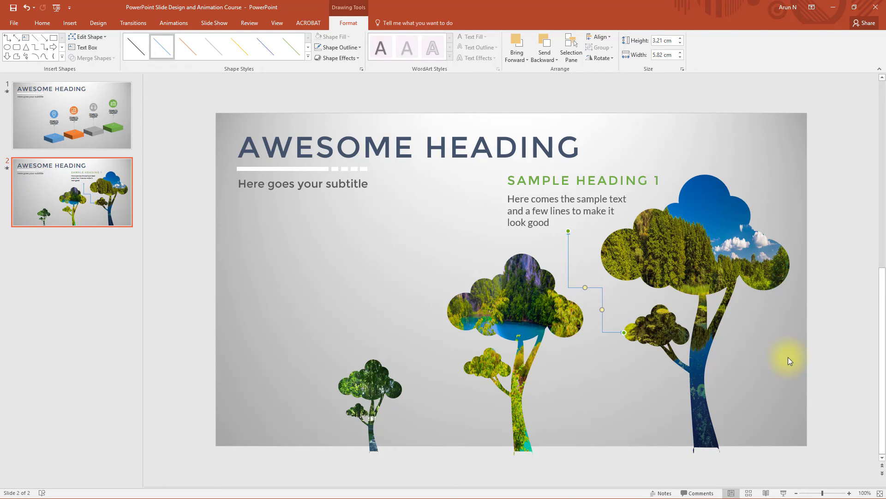
{"action": "right_click", "coordinate": [603, 299]}
{"action": "left_click", "coordinate": [640, 449]}
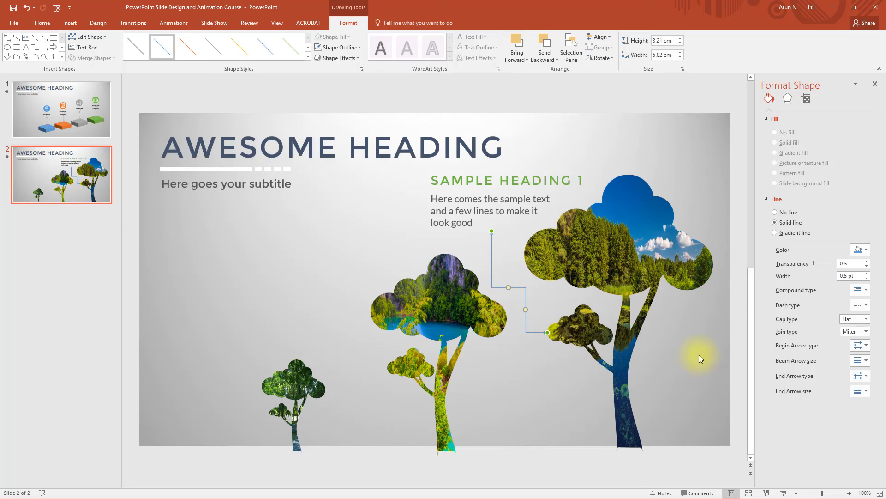
- Set the connector line to 1.5 pt width, Round Dot dash, Round cap and the green theme colour
{"action": "left_click", "coordinate": [868, 274]}
{"action": "left_click", "coordinate": [867, 274]}
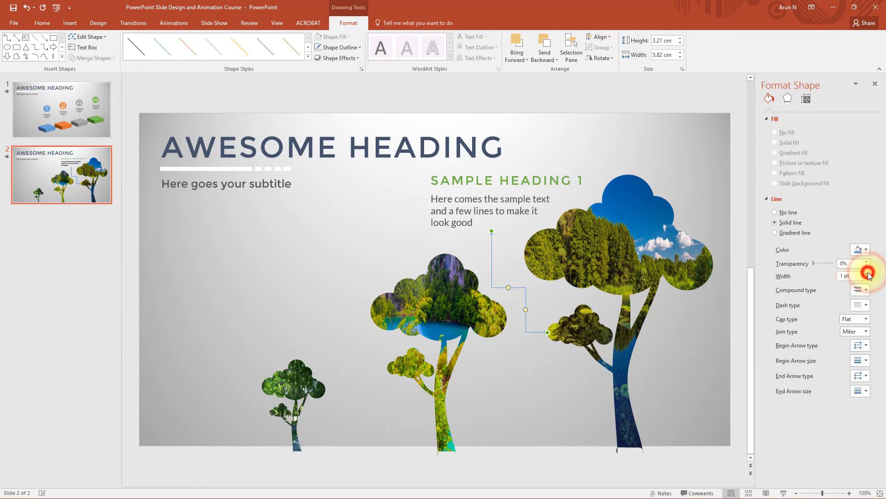
{"action": "left_click", "coordinate": [868, 274]}
{"action": "left_click", "coordinate": [868, 273]}
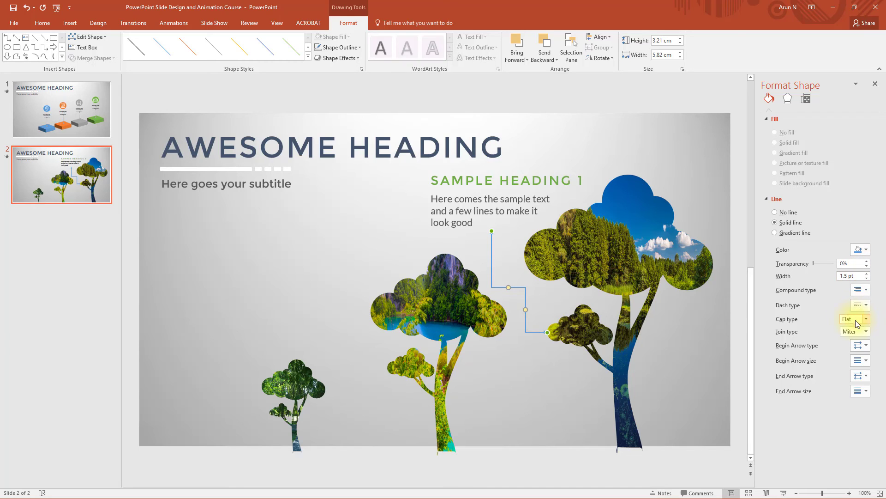
{"action": "left_click", "coordinate": [866, 305]}
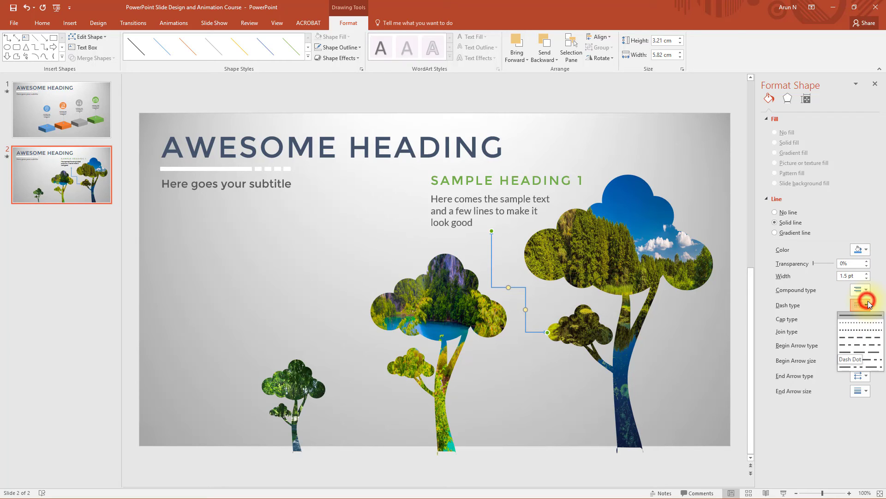
{"action": "left_click", "coordinate": [868, 324]}
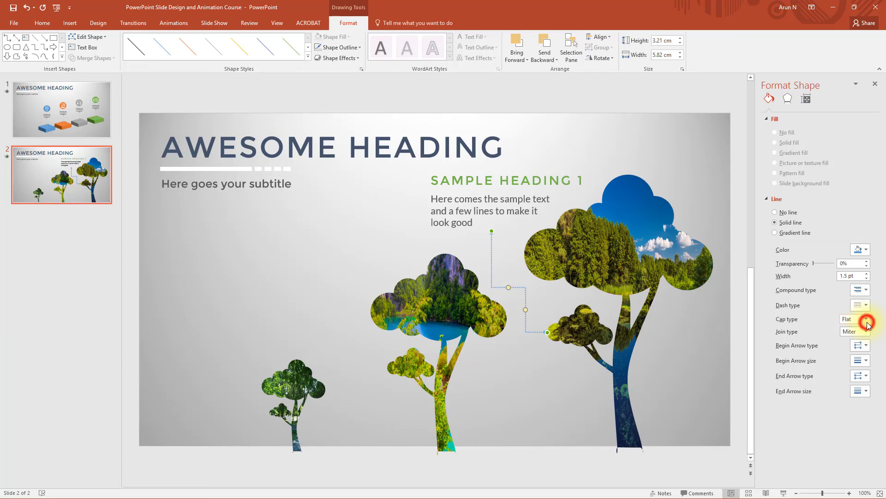
{"action": "left_click", "coordinate": [866, 318]}
{"action": "left_click", "coordinate": [860, 338]}
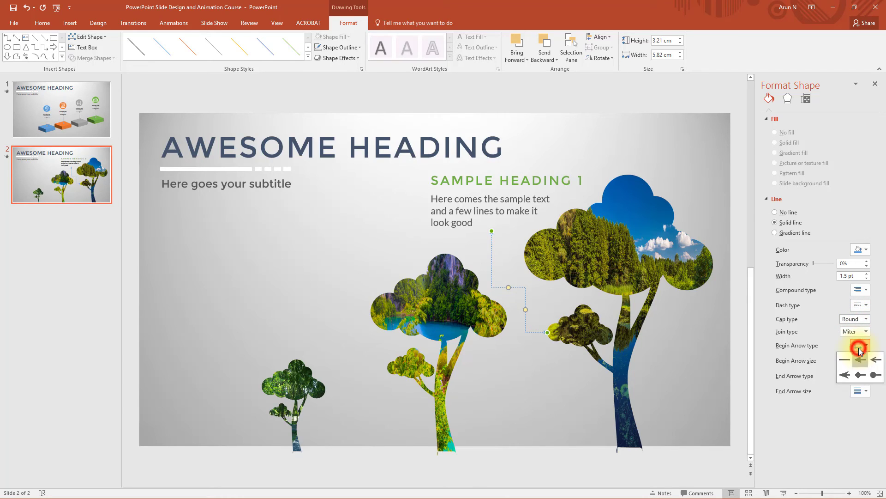
{"action": "left_click", "coordinate": [877, 375]}
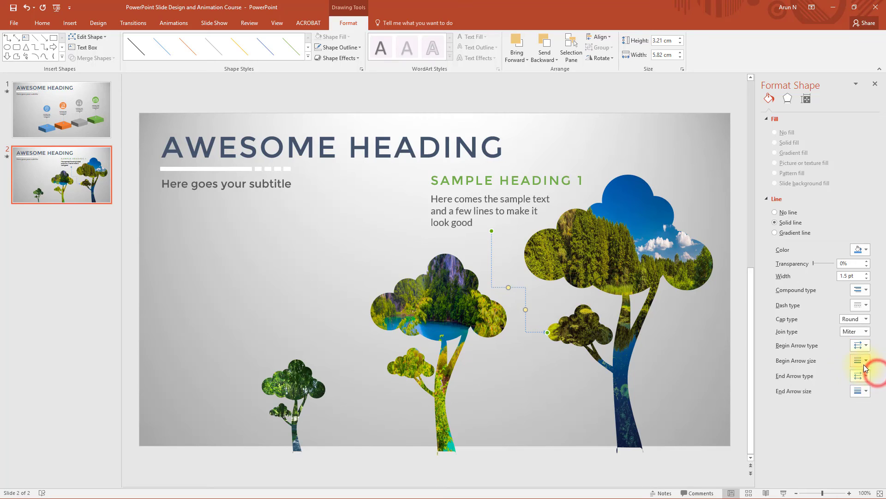
{"action": "left_click", "coordinate": [877, 406]}
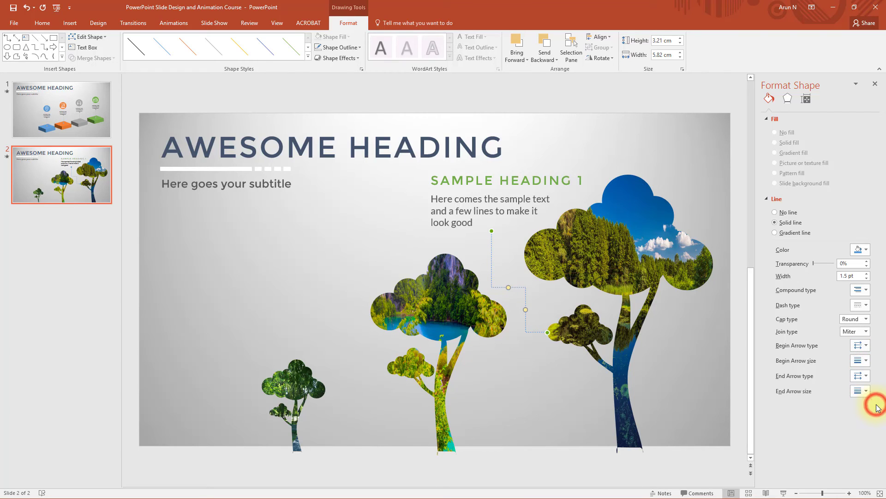
{"action": "left_click", "coordinate": [864, 250]}
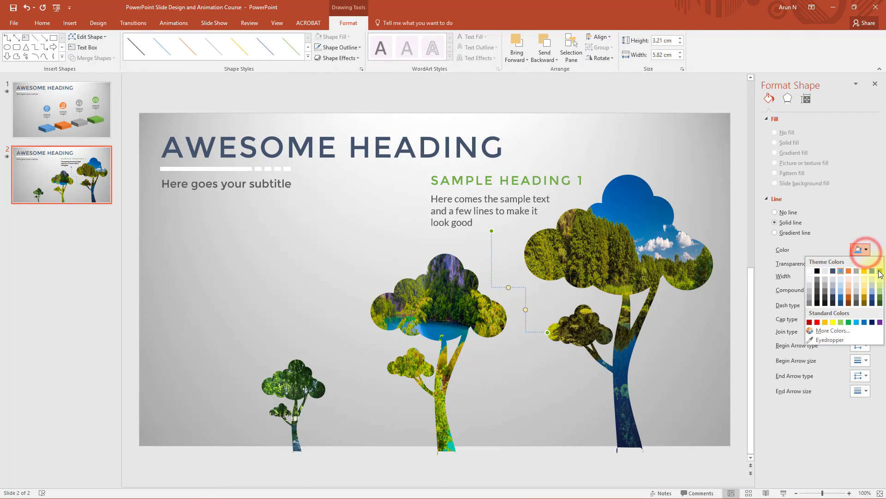
{"action": "left_click", "coordinate": [879, 271]}
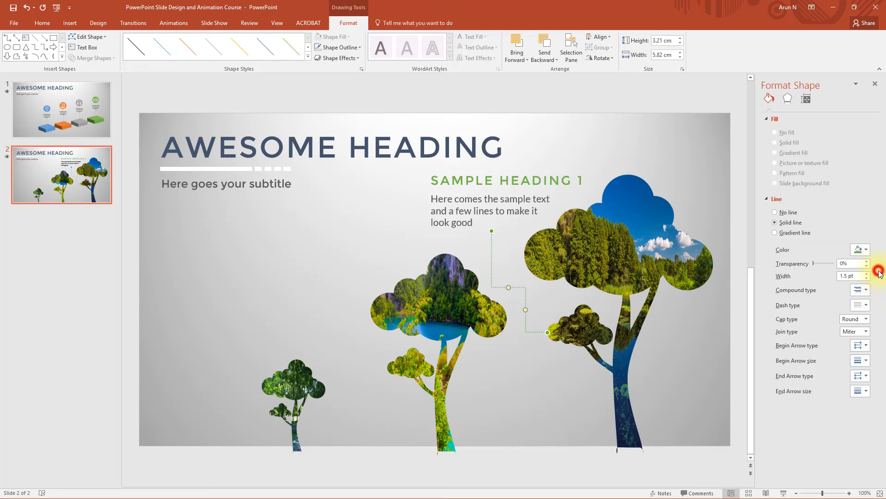
- Group the SAMPLE HEADING 1 heading, body text and dotted connector, and place a copy lower left
{"action": "left_click", "coordinate": [498, 178]}
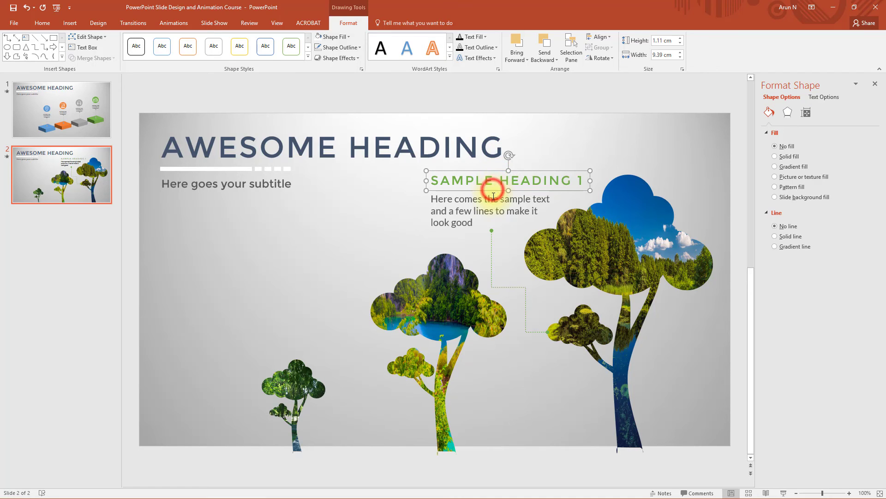
{"action": "left_click", "coordinate": [490, 203], "text": "shift"}
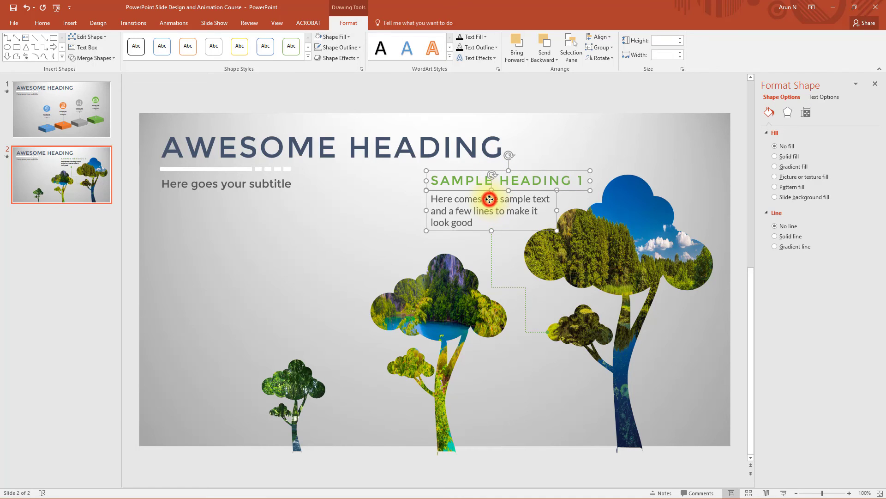
{"action": "left_click", "coordinate": [492, 259], "text": "shift"}
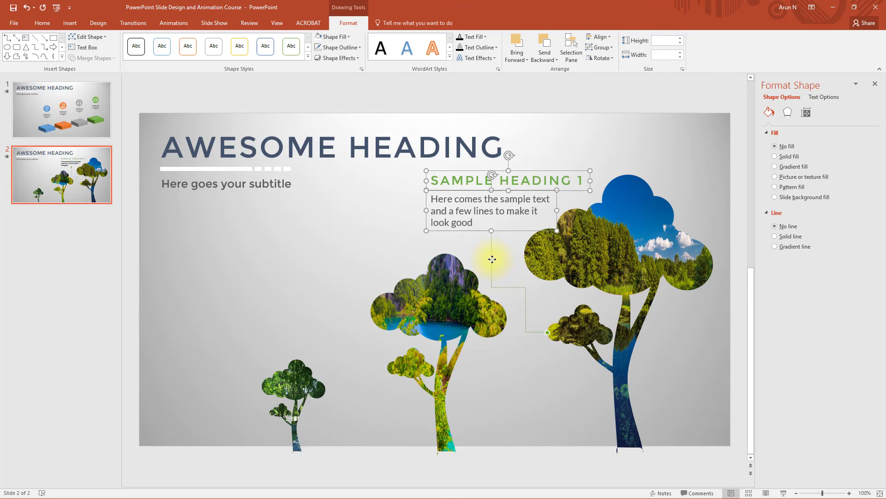
{"action": "key", "text": "ctrl+g"}
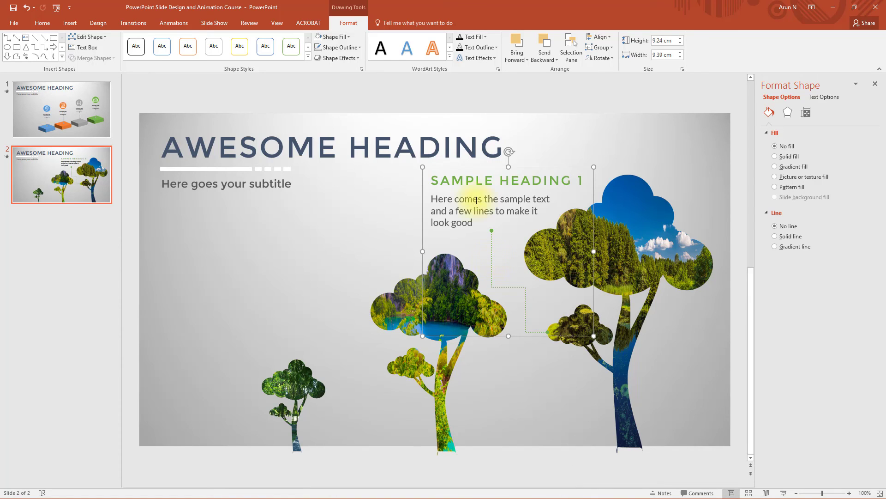
{"action": "left_click_drag", "start_coordinate": [423, 179], "coordinate": [252, 234]}
- Retitle the copy 'SAMPLE HEADING 2' and reattach its dotted connector to the middle tree
{"action": "left_click", "coordinate": [408, 232]}
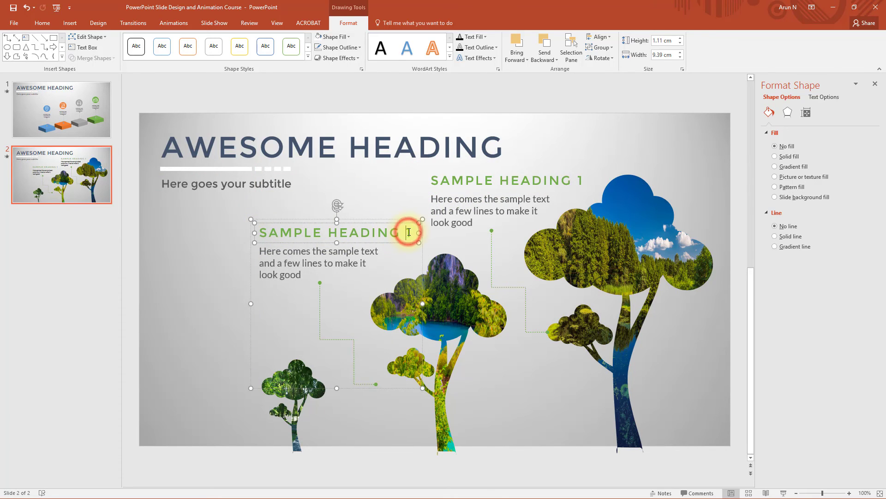
{"action": "key", "text": "Delete"}
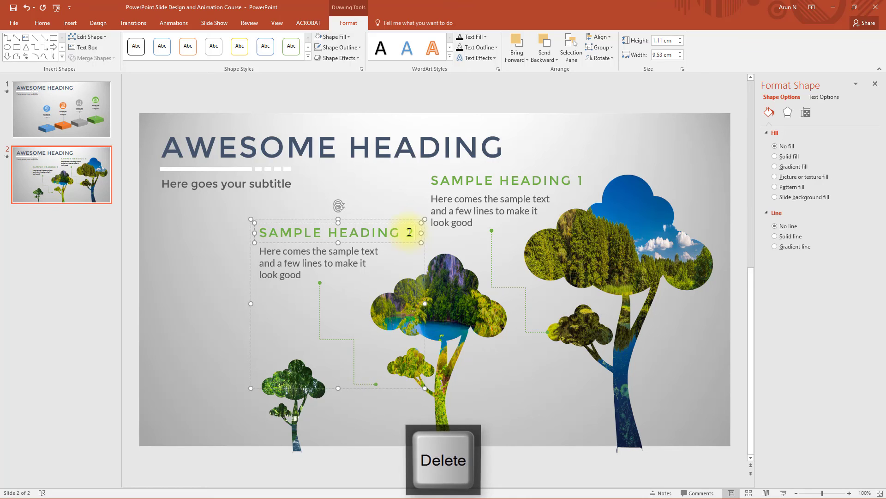
{"action": "type", "text": "2"}
{"action": "left_click", "coordinate": [397, 417]}
{"action": "left_click", "coordinate": [369, 385]}
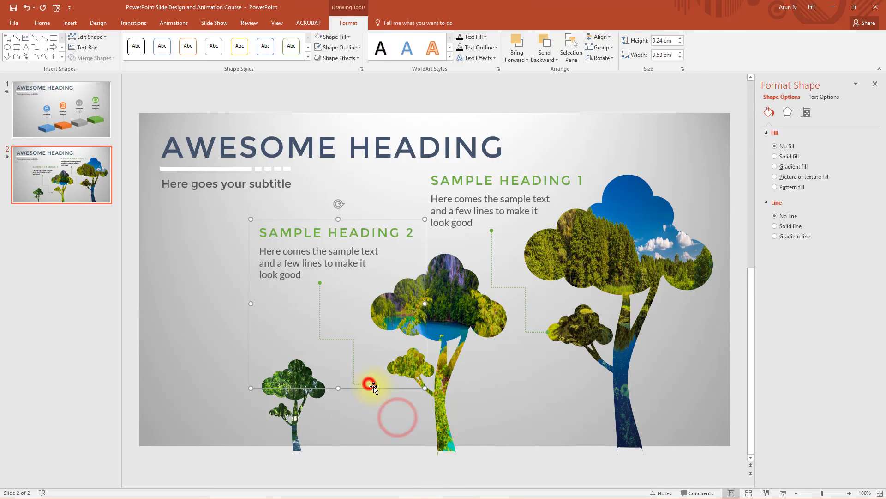
{"action": "left_click_drag", "start_coordinate": [372, 380], "coordinate": [386, 368]}
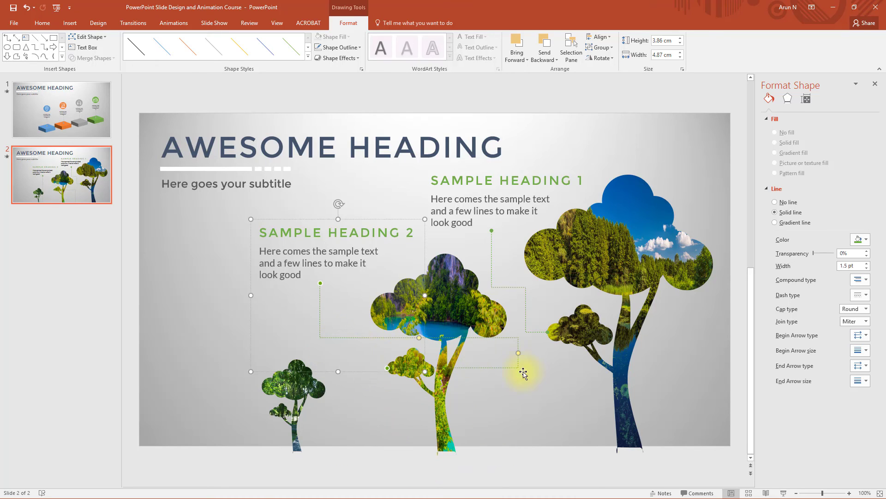
- Finish attaching the connector to the middle tree's branch and make its line orange
{"action": "left_click", "coordinate": [400, 354]}
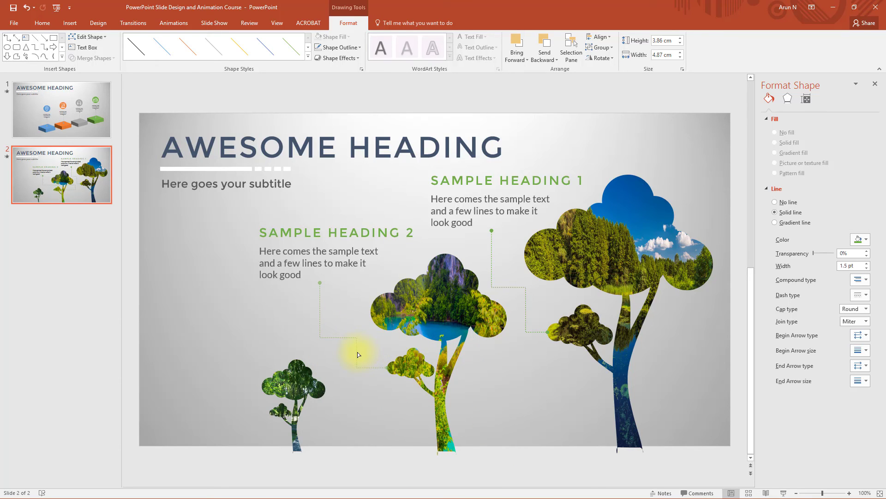
{"action": "left_click", "coordinate": [357, 352]}
{"action": "left_click", "coordinate": [318, 301]}
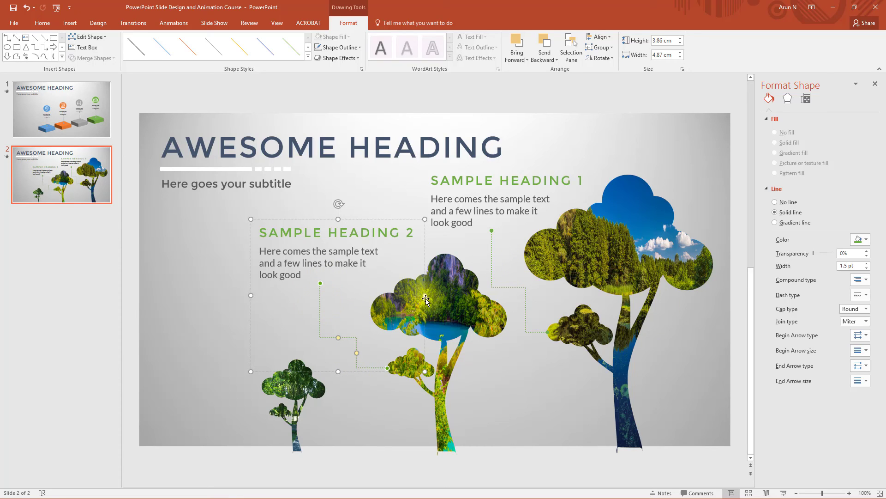
{"action": "left_click", "coordinate": [864, 239]}
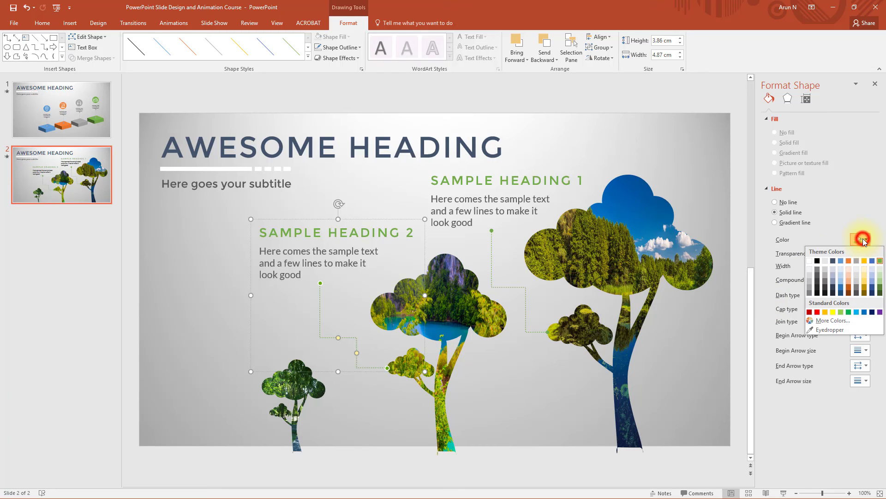
{"action": "left_click", "coordinate": [849, 259]}
- Set the SAMPLE HEADING 2 text's font colour to orange
{"action": "left_click", "coordinate": [351, 230]}
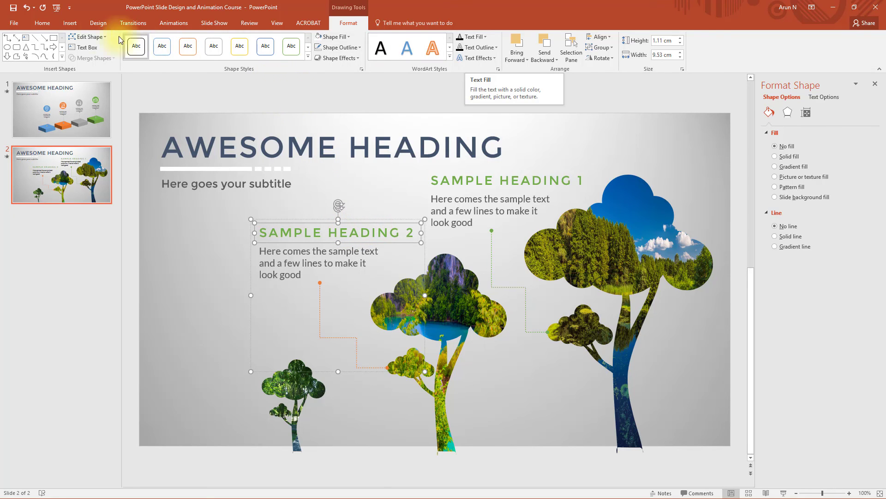
{"action": "left_click", "coordinate": [42, 23]}
{"action": "left_click", "coordinate": [231, 55]}
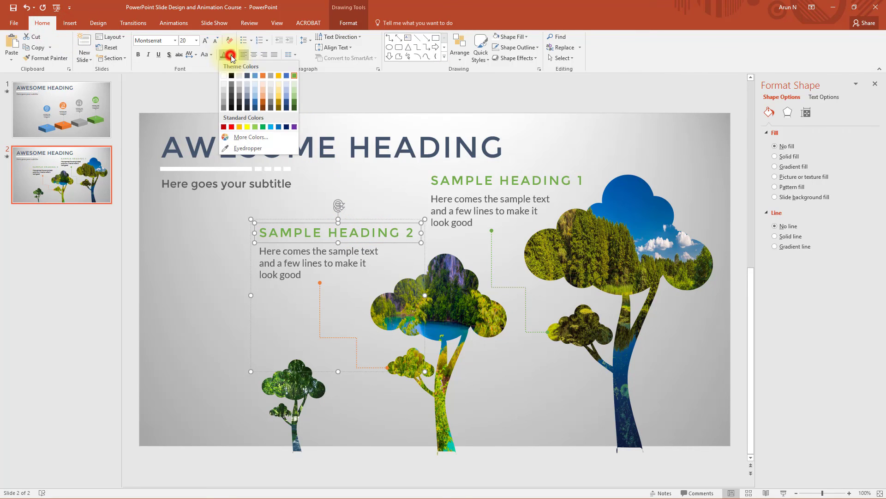
{"action": "left_click", "coordinate": [262, 75]}
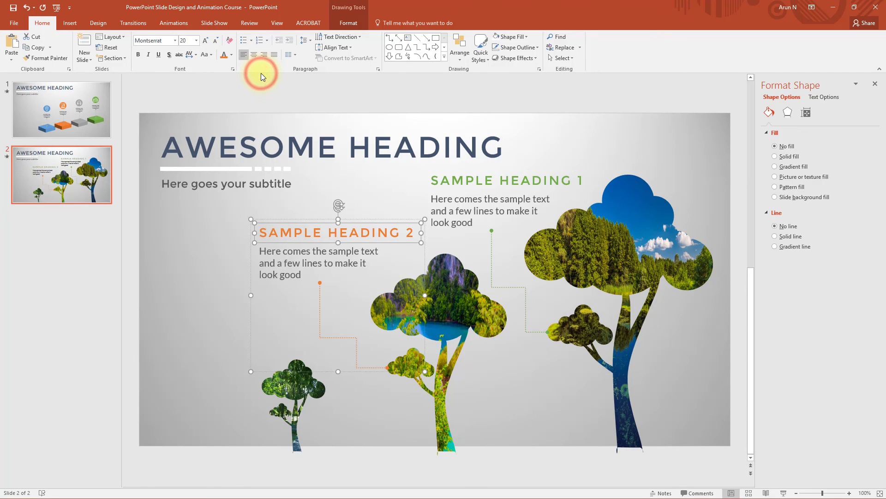
{"action": "left_click", "coordinate": [220, 304]}
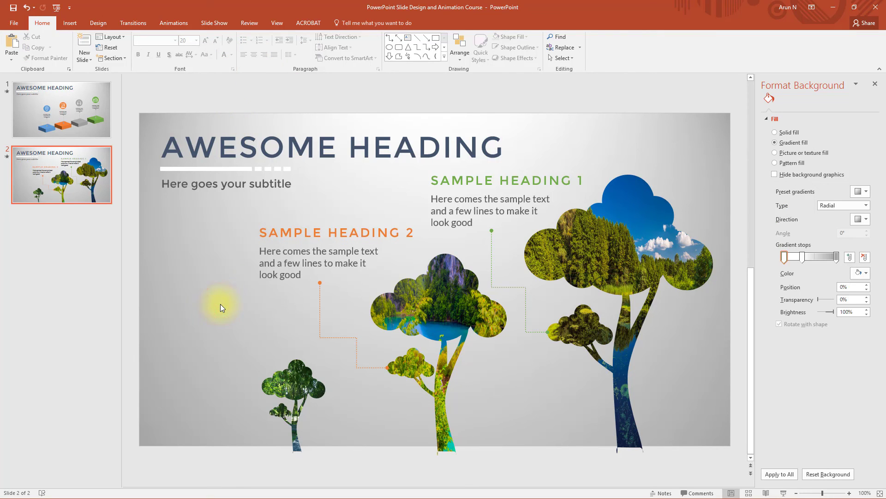
- Copy the Heading 2 block to the lower left, renumber it 'SAMPLE HEADING 3' and make it blue
{"action": "left_click", "coordinate": [336, 238]}
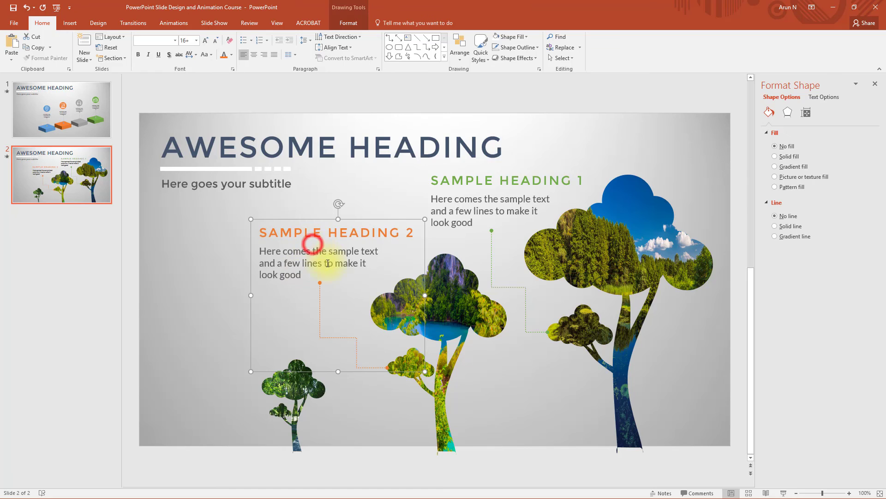
{"action": "left_click_drag", "start_coordinate": [251, 273], "coordinate": [137, 356]}
{"action": "left_click", "coordinate": [294, 318]}
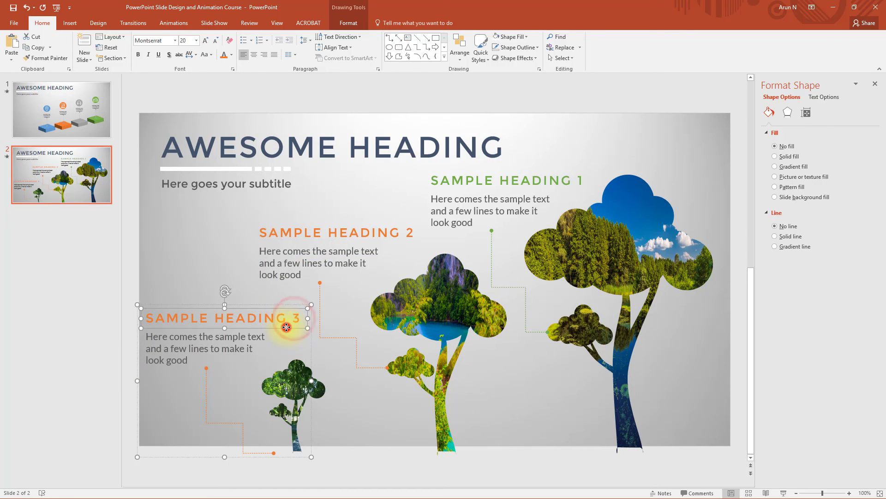
{"action": "type", "text": "3"}
{"action": "left_click", "coordinate": [348, 23]}
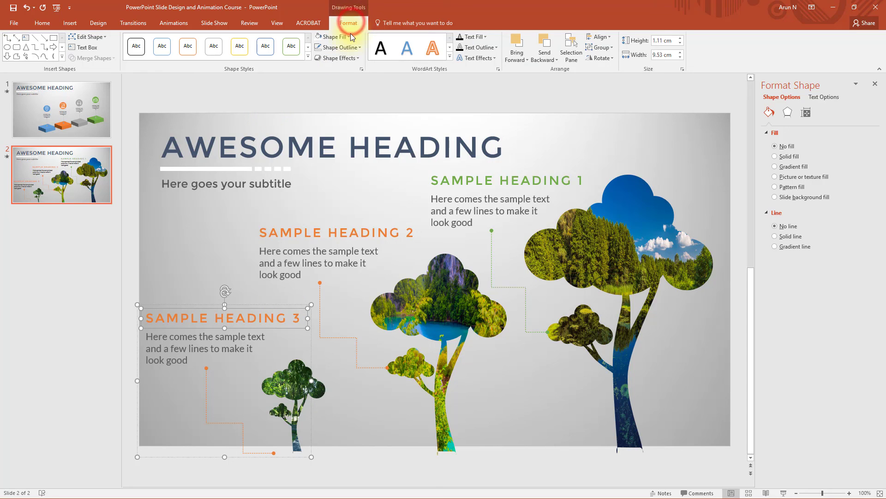
{"action": "left_click", "coordinate": [42, 23]}
{"action": "left_click", "coordinate": [232, 55]}
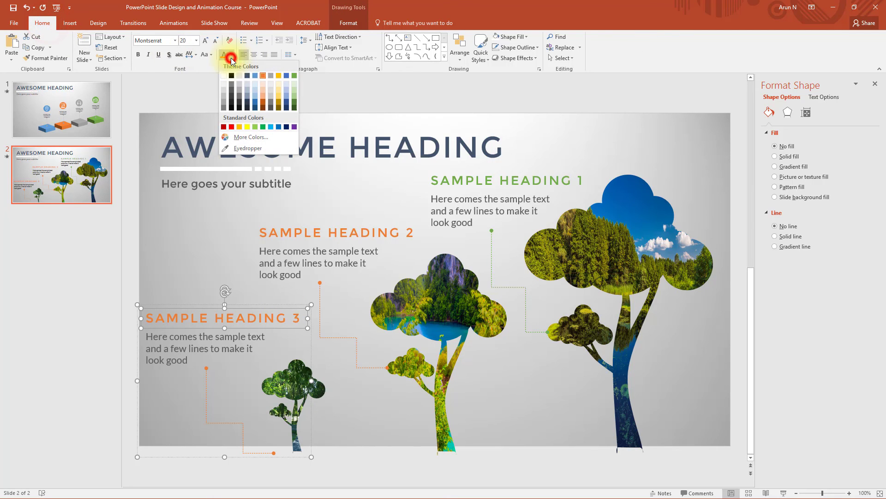
{"action": "left_click", "coordinate": [254, 76]}
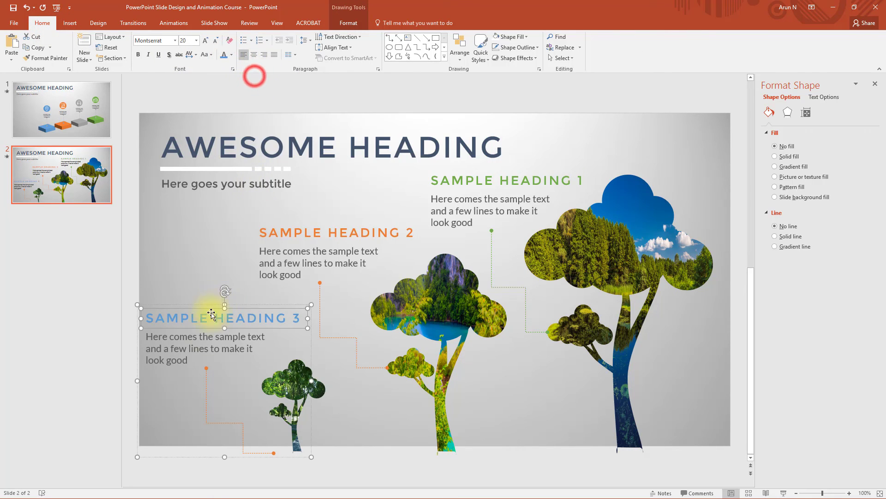
- Make the copied connector blue and reroute it to the small left tree
{"action": "left_click", "coordinate": [205, 378]}
{"action": "left_click", "coordinate": [859, 249]}
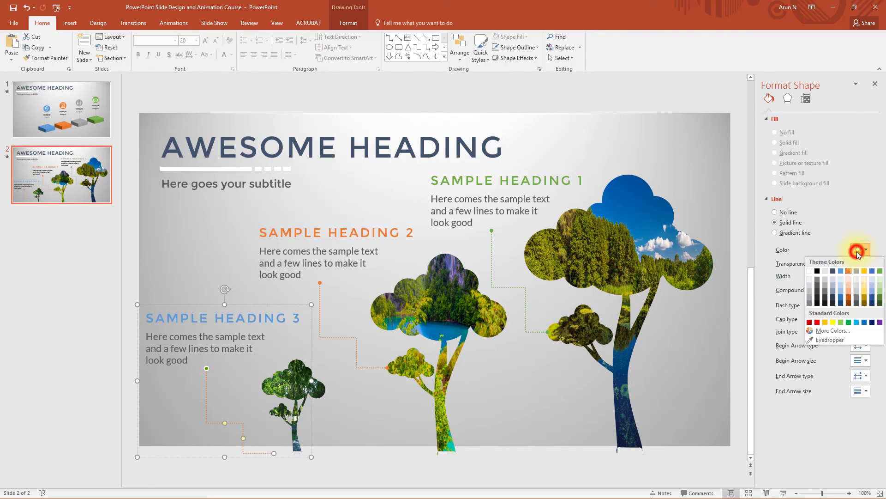
{"action": "left_click", "coordinate": [841, 270]}
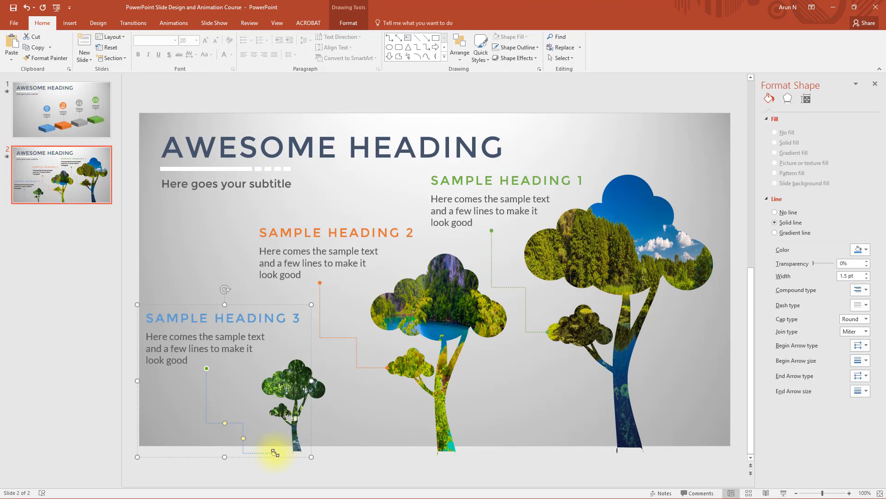
{"action": "left_click_drag", "start_coordinate": [275, 452], "coordinate": [270, 413]}
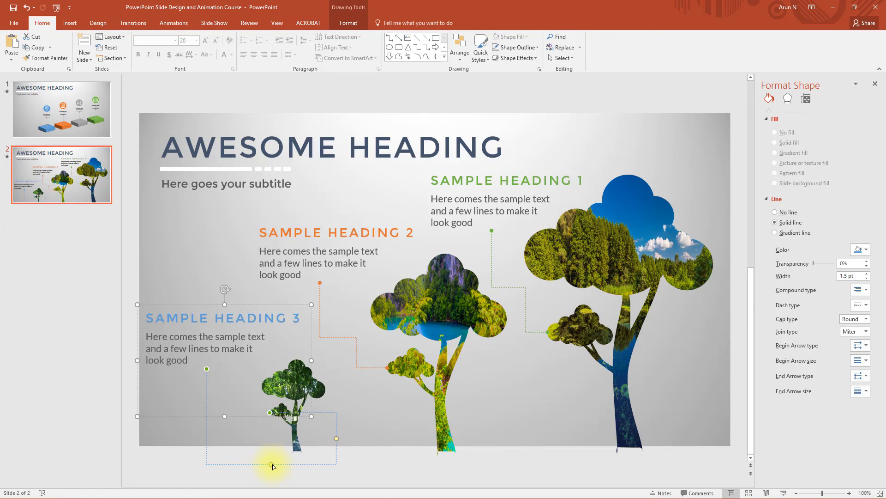
{"action": "left_click_drag", "start_coordinate": [272, 464], "coordinate": [212, 393]}
{"action": "left_click_drag", "start_coordinate": [337, 406], "coordinate": [235, 402]}
{"action": "left_click", "coordinate": [741, 398]}
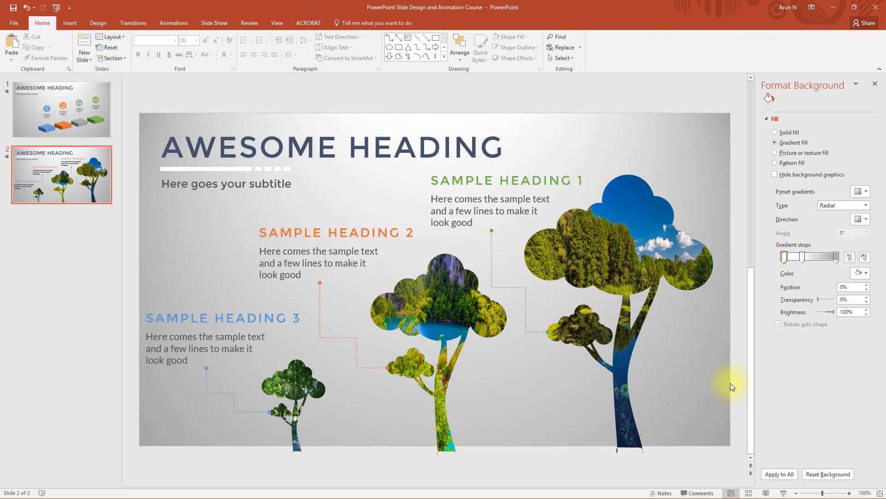
- Open the Shapes gallery from the Insert ribbon
{"action": "scroll", "coordinate": [730, 373], "scroll_direction": "down", "scroll_amount": 2}
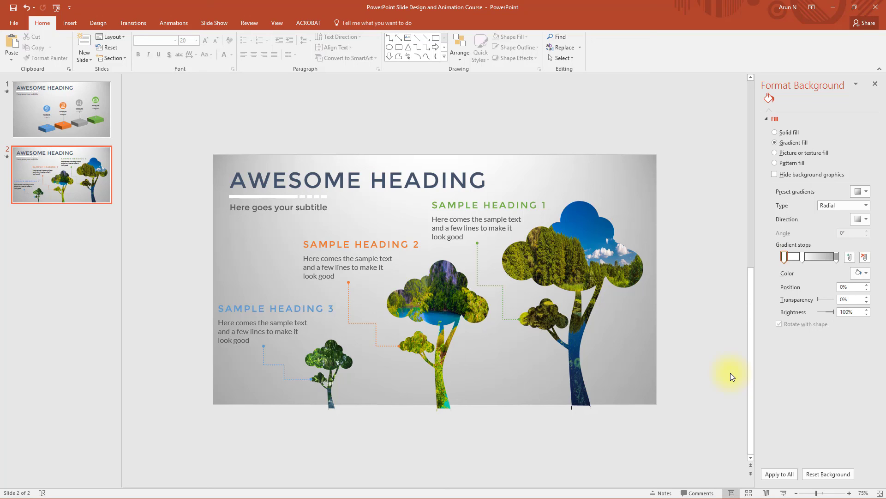
{"action": "left_click", "coordinate": [71, 23]}
{"action": "left_click", "coordinate": [152, 61]}
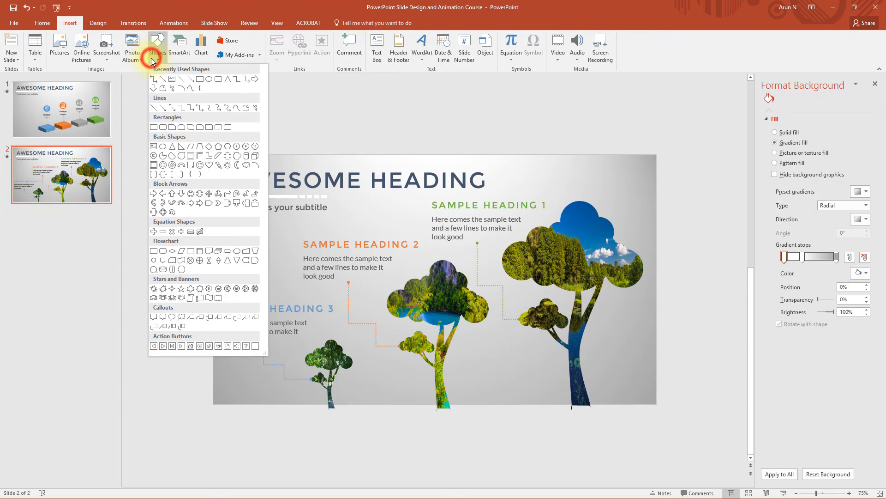
- Draw a Frame shape across the whole slide and thin its border
{"action": "left_click", "coordinate": [191, 156]}
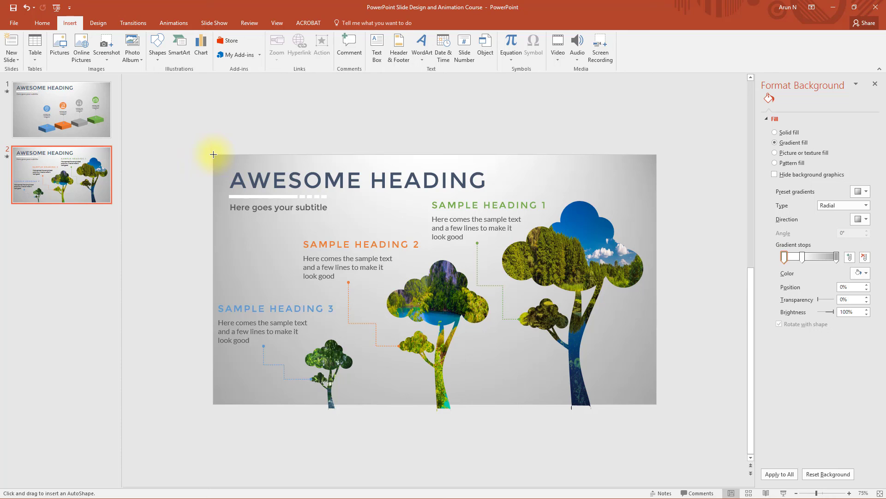
{"action": "mouse_move", "coordinate": [233, 177]}
{"action": "left_mouse_down"}
{"action": "mouse_move", "coordinate": [332, 250]}
{"action": "mouse_move", "coordinate": [606, 356]}
{"action": "mouse_move", "coordinate": [657, 404]}
{"action": "left_mouse_up"}
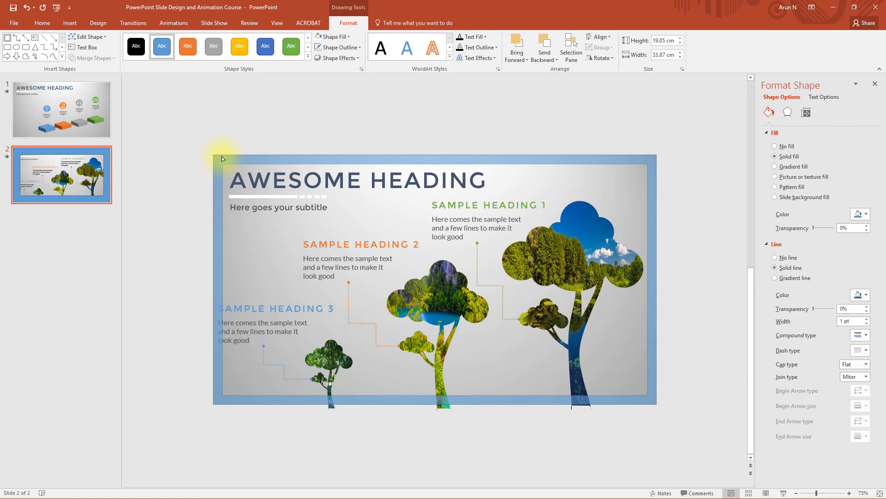
{"action": "left_click_drag", "start_coordinate": [221, 158], "coordinate": [214, 158]}
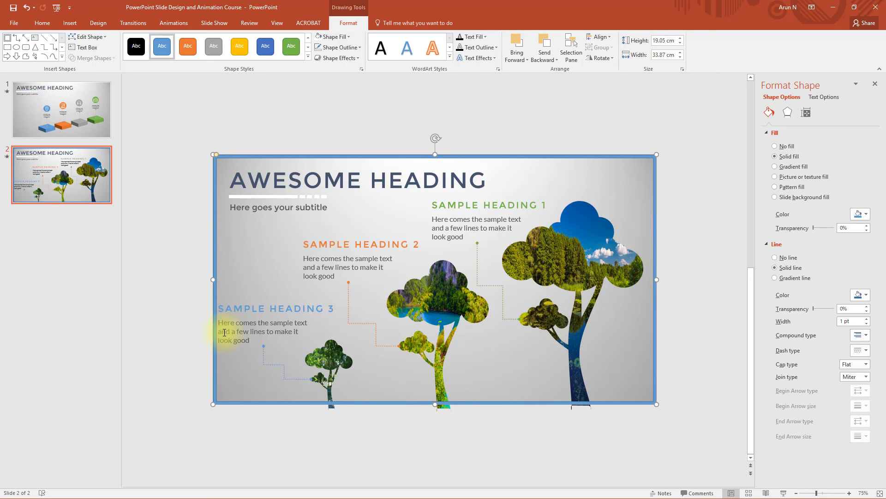
- Give the frame No Outline and a slide background fill
{"action": "left_click", "coordinate": [342, 48]}
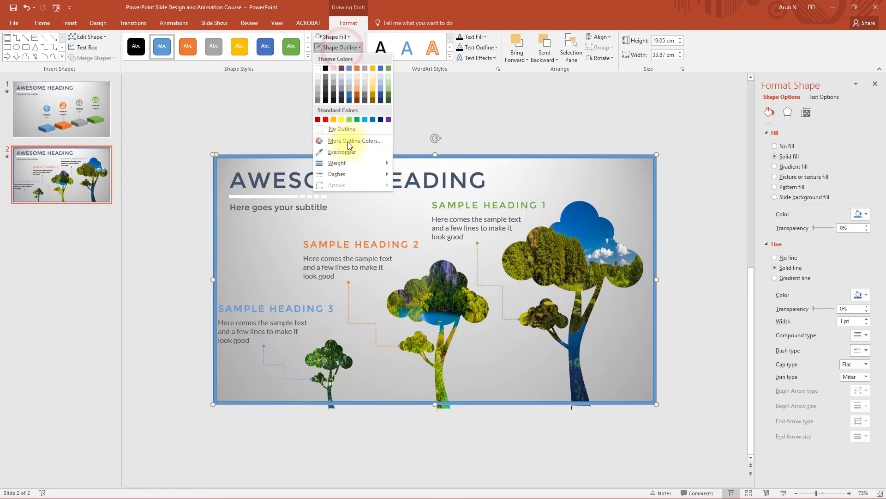
{"action": "left_click", "coordinate": [344, 130]}
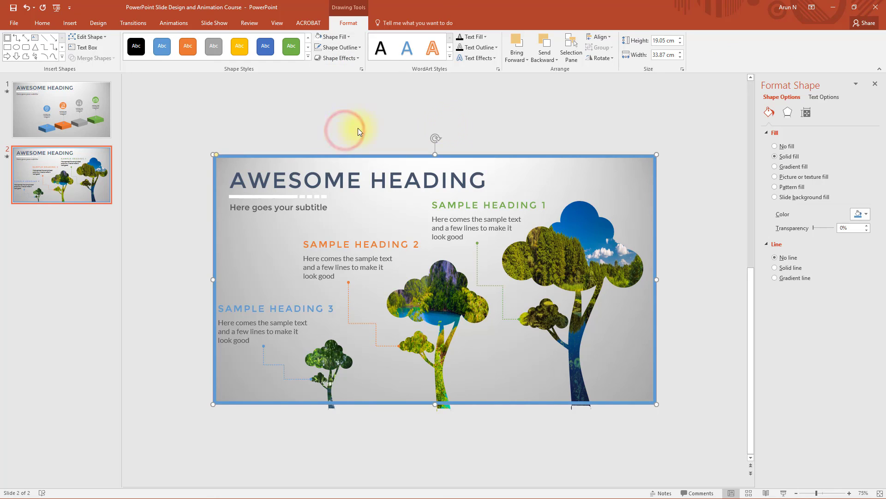
{"action": "left_click", "coordinate": [774, 196]}
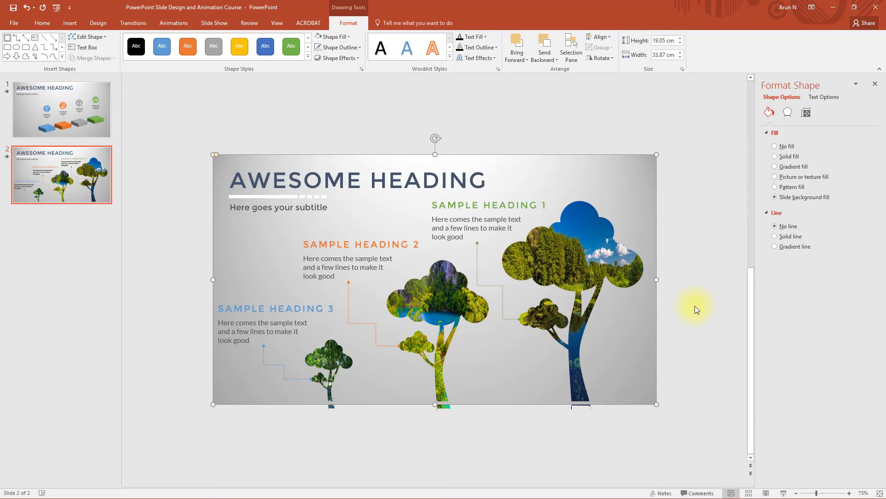
{"action": "scroll", "coordinate": [695, 306], "scroll_direction": "up", "scroll_amount": 5}
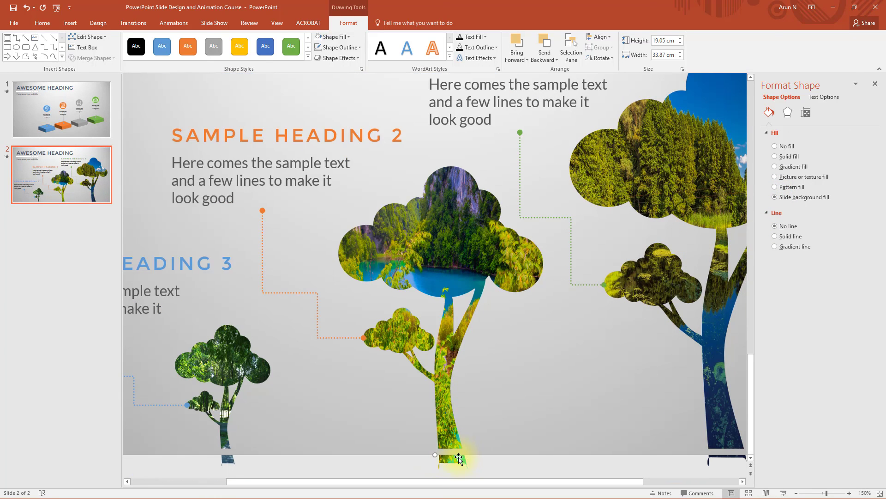